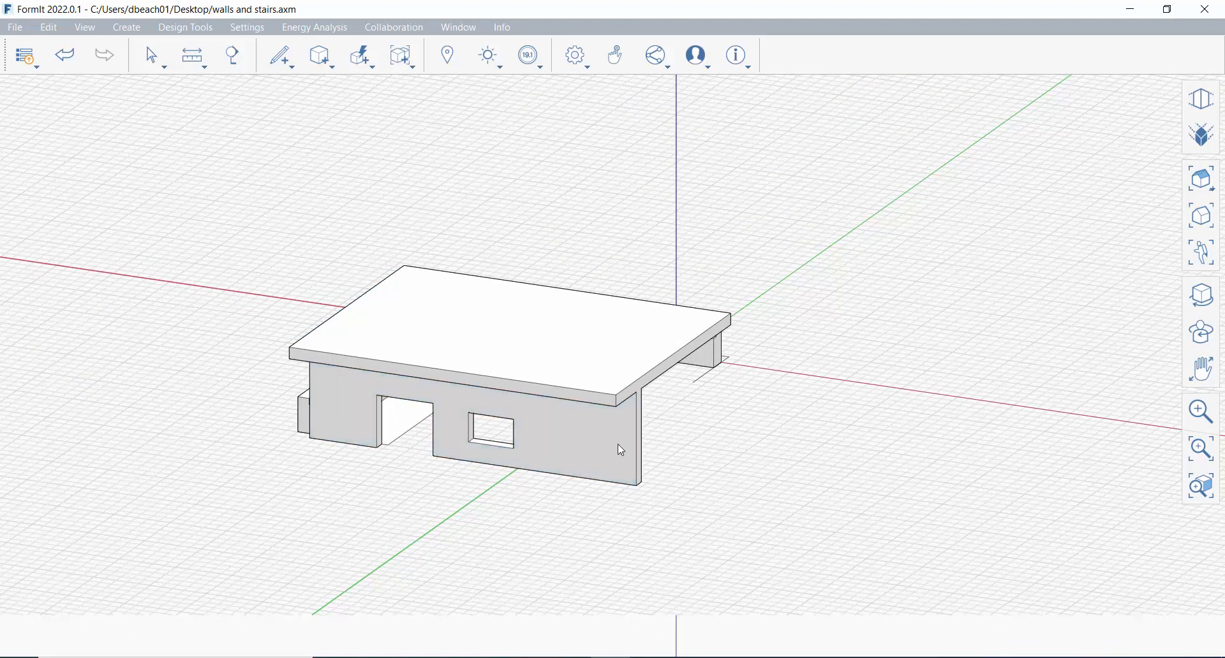
Save the FormIt model locally to the Desktop as "walls and stairs" in AXM format, replacing the existing file.
{"action": "right_click_drag", "start_coordinate": [935, 443], "coordinate": [664, 454]}
{"action": "scroll", "coordinate": [666, 451], "scroll_direction": "up", "scroll_amount": 4}
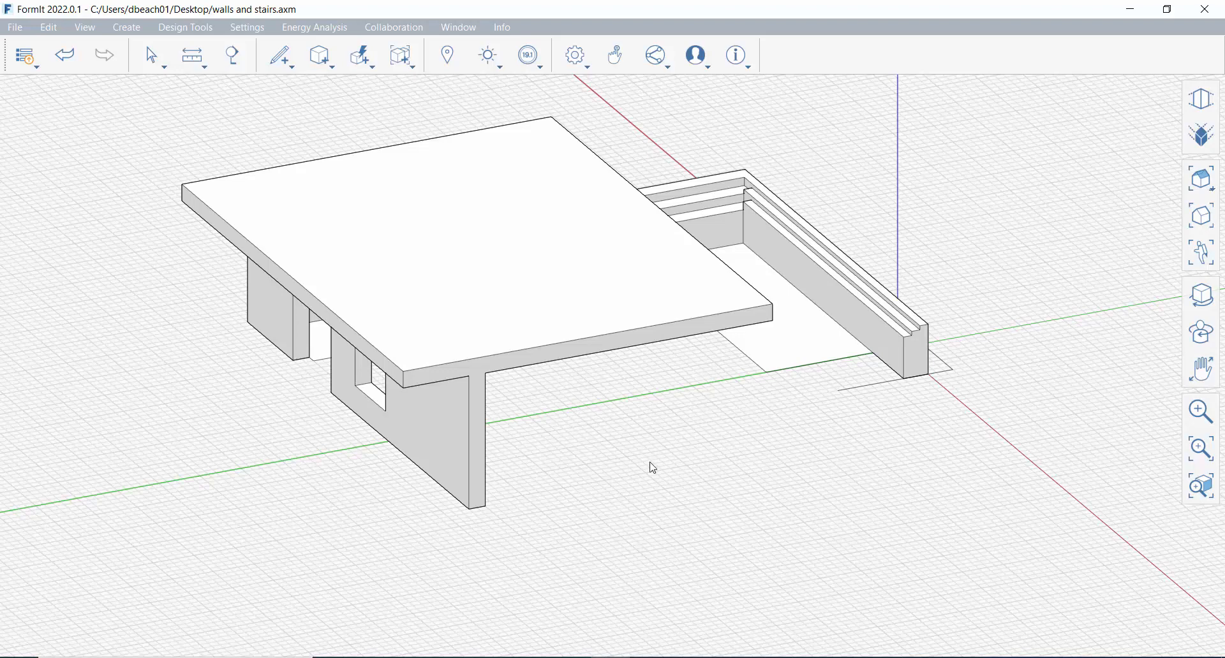
{"action": "left_click", "coordinate": [15, 27]}
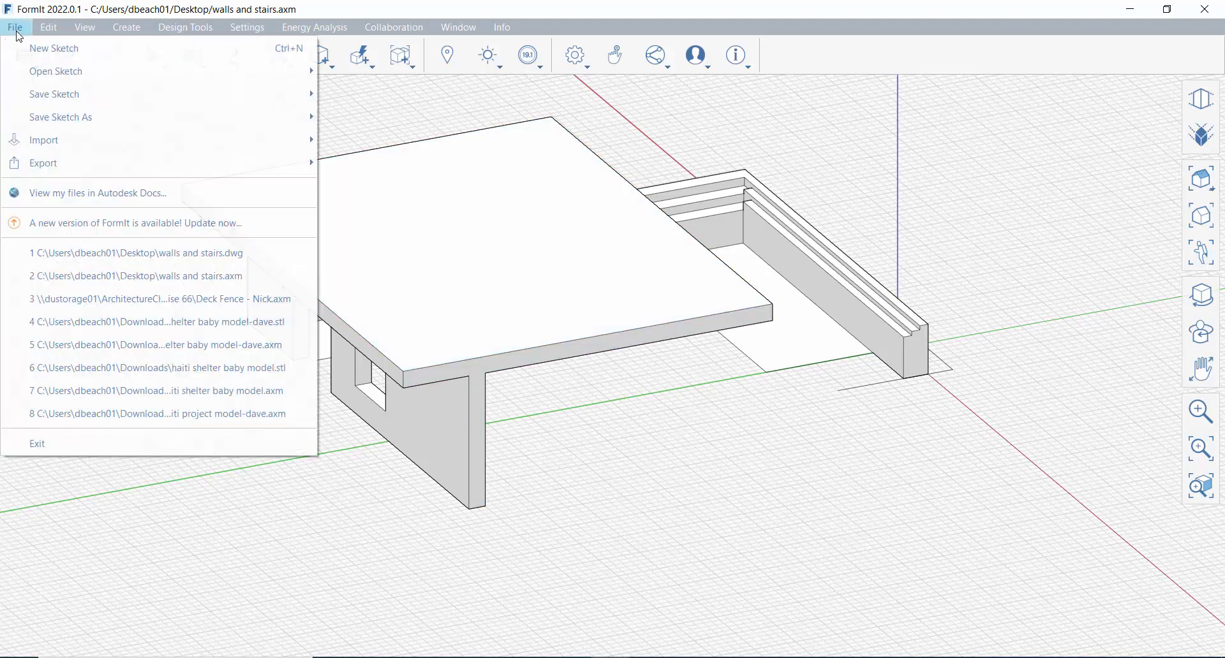
{"action": "mouse_move", "coordinate": [214, 117]}
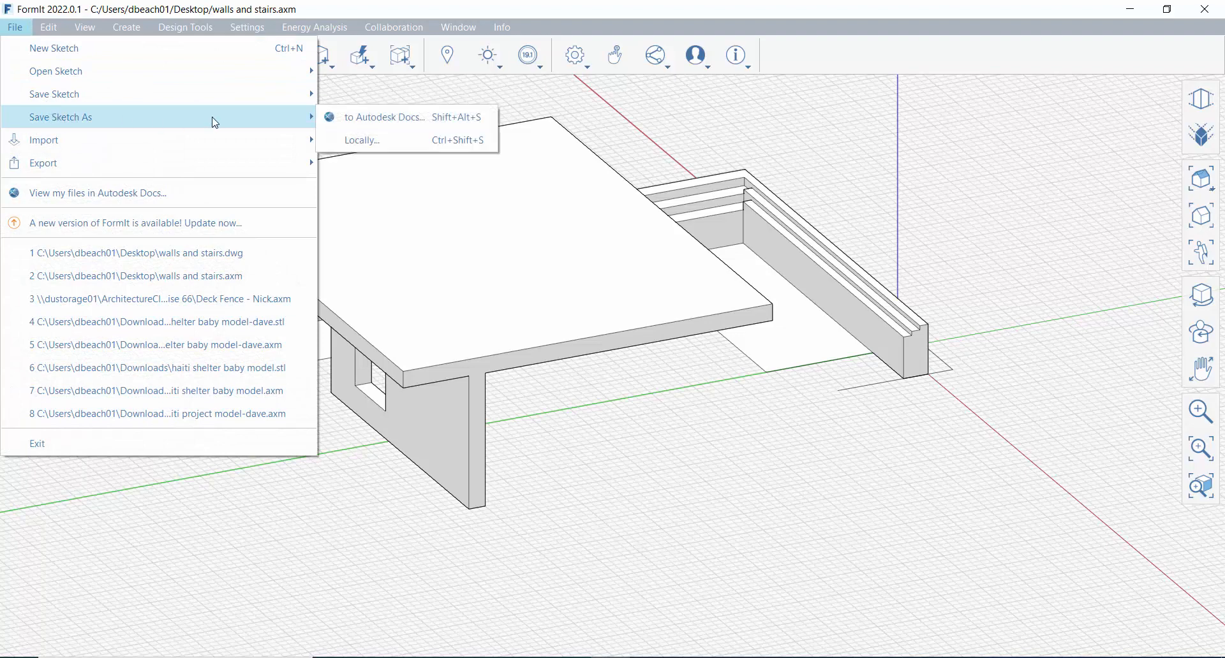
{"action": "left_click", "coordinate": [336, 148]}
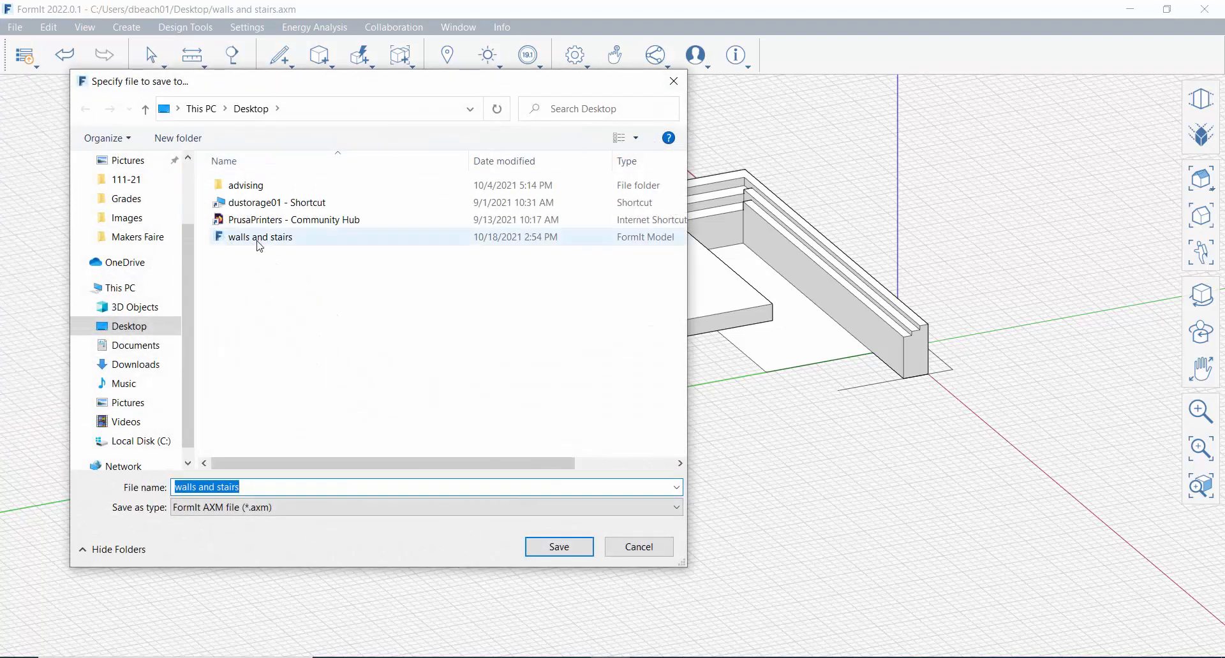
{"action": "left_click", "coordinate": [258, 244]}
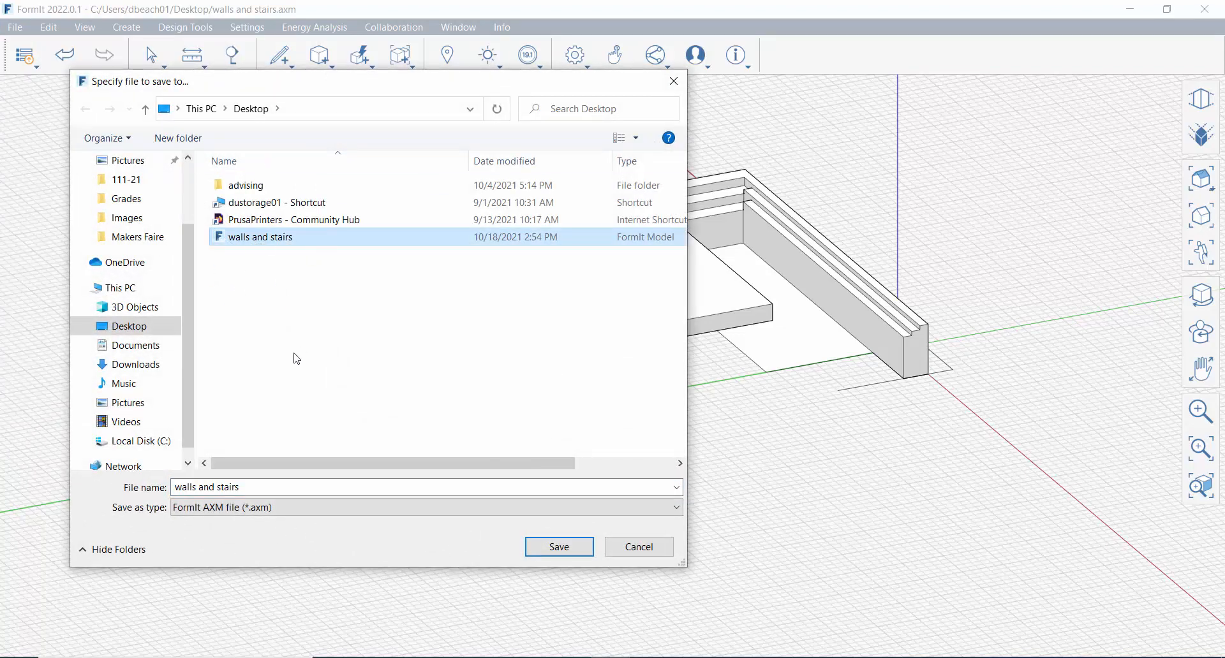
{"action": "left_click", "coordinate": [567, 552]}
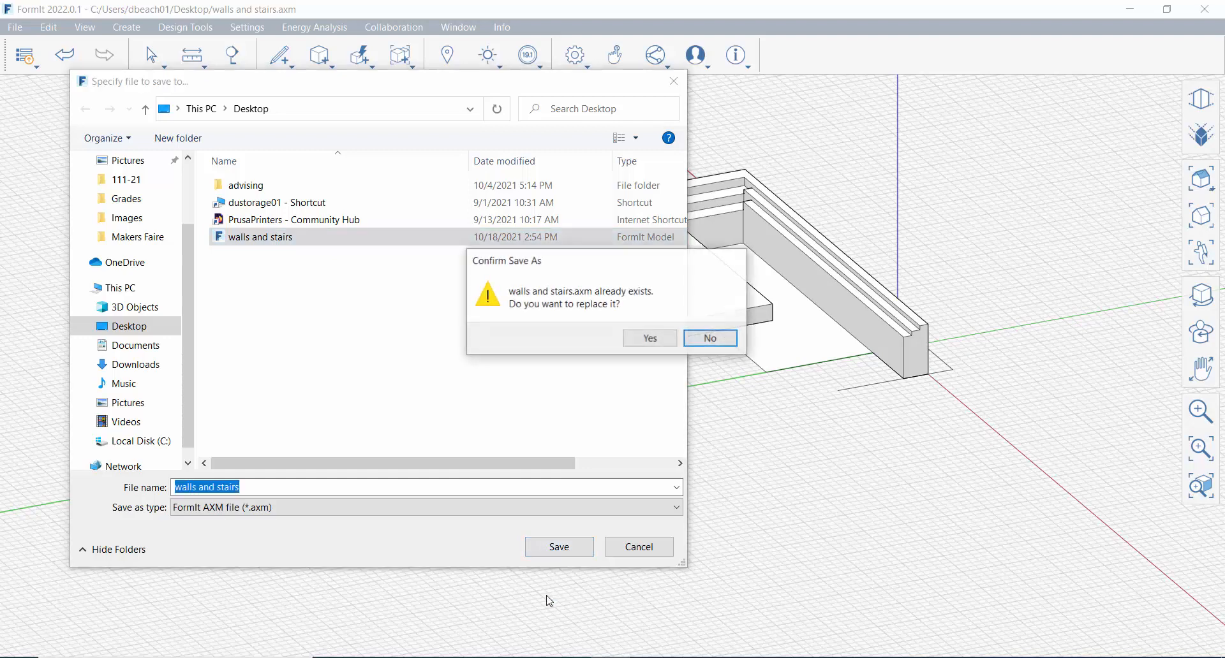
{"action": "left_click", "coordinate": [651, 340]}
{"action": "scroll", "coordinate": [584, 432], "scroll_direction": "down", "scroll_amount": 2}
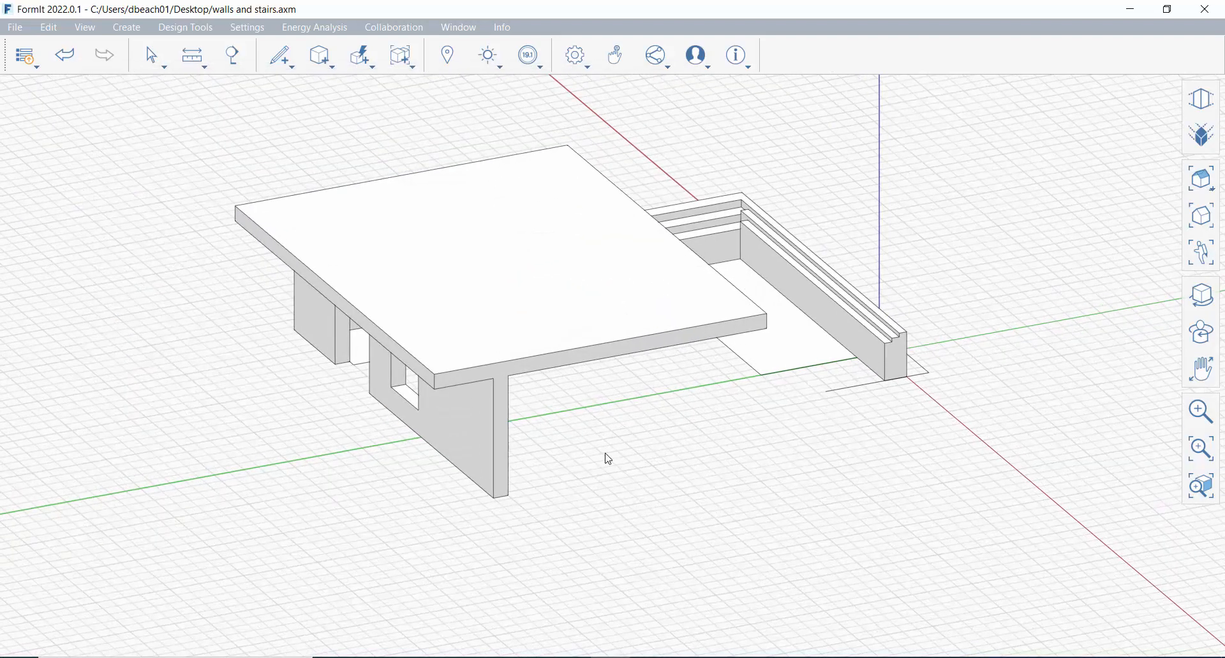
Switch to Revit and create a new project from a template chosen in the template file list.
{"action": "left_click", "coordinate": [566, 657]}
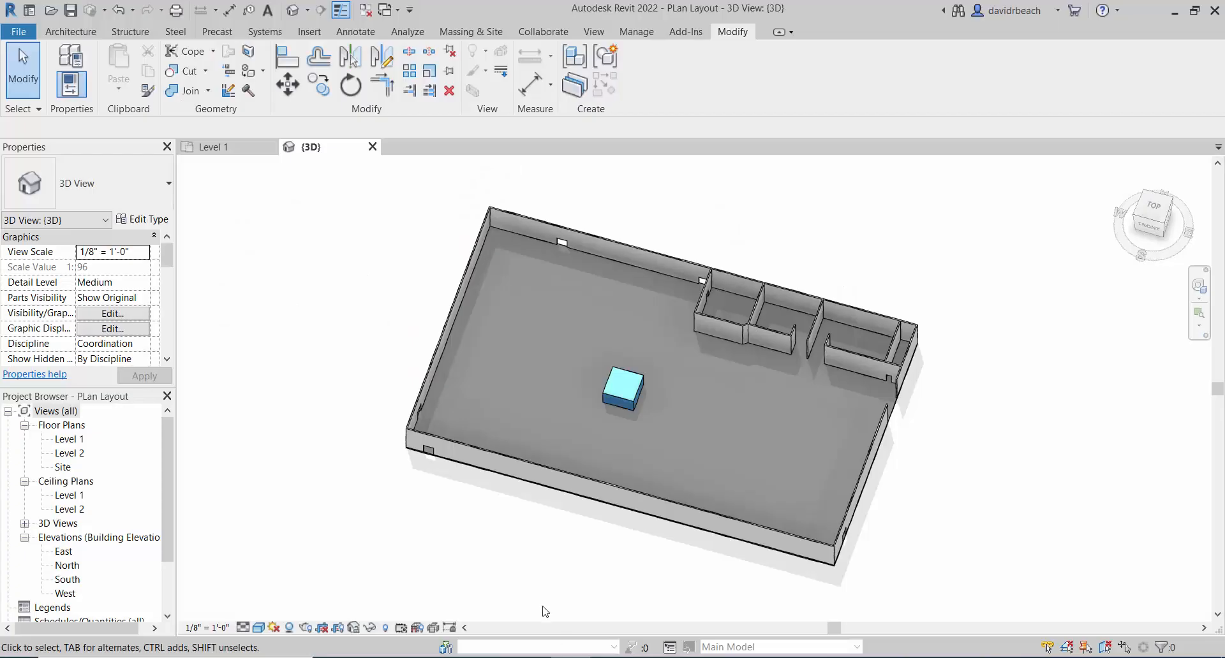
{"action": "left_click", "coordinate": [15, 31]}
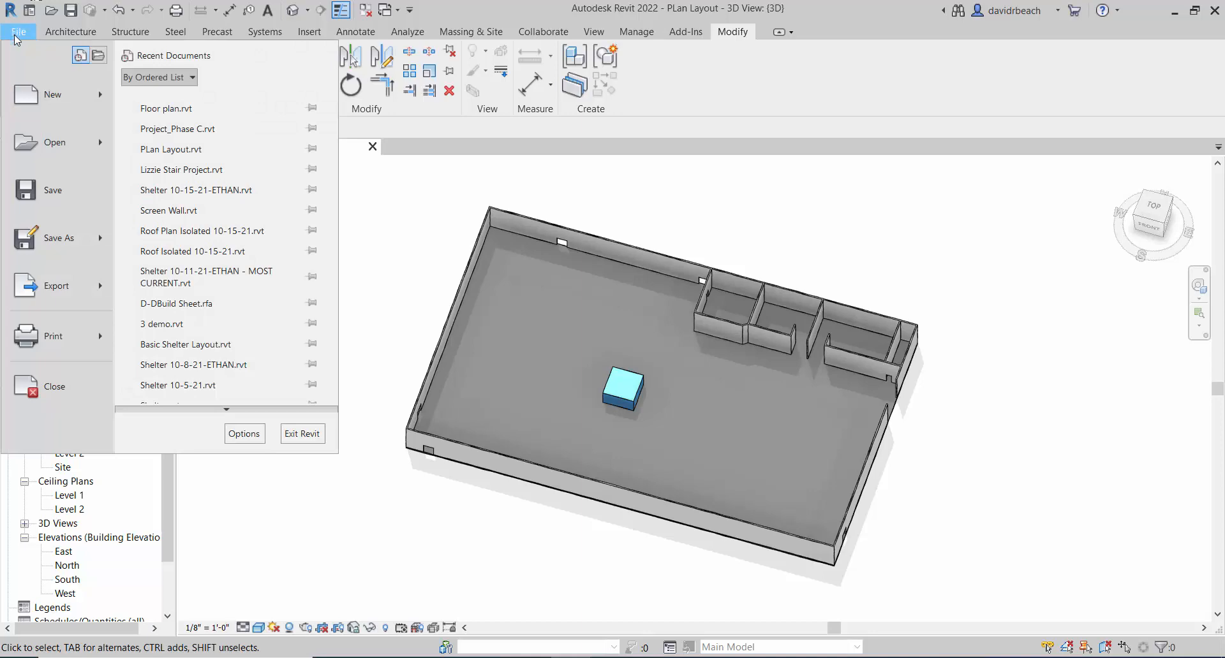
{"action": "mouse_move", "coordinate": [54, 94]}
{"action": "left_click", "coordinate": [153, 95]}
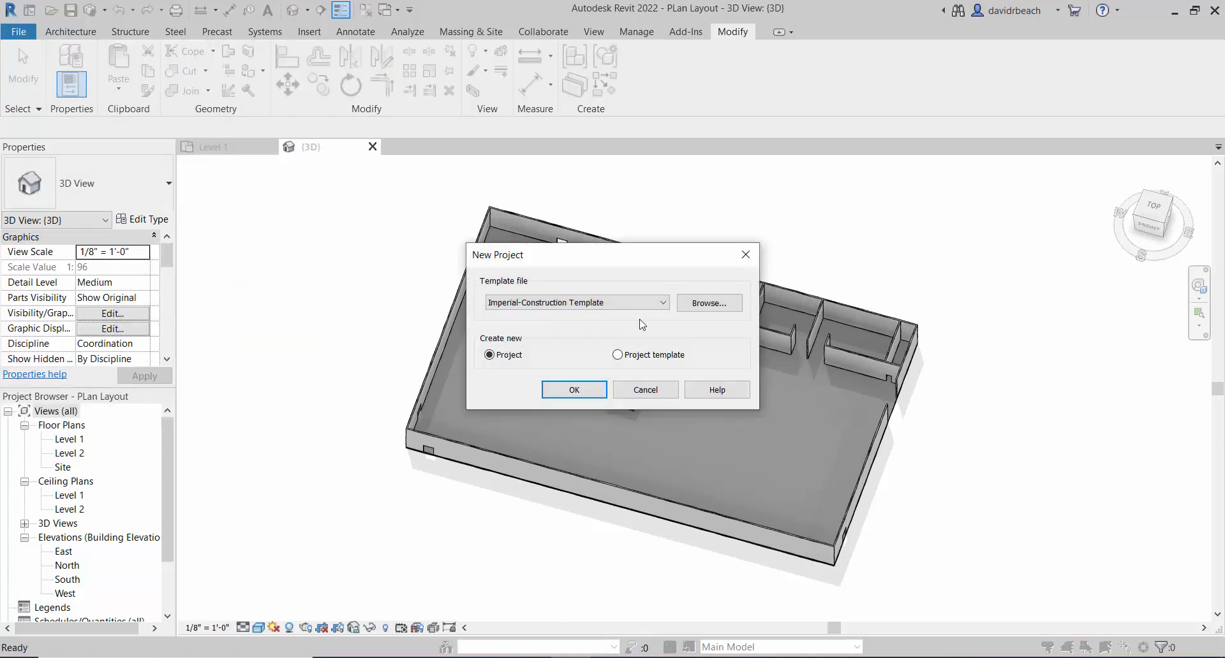
{"action": "left_click", "coordinate": [612, 304]}
{"action": "left_click", "coordinate": [574, 336]}
{"action": "left_click", "coordinate": [593, 390]}
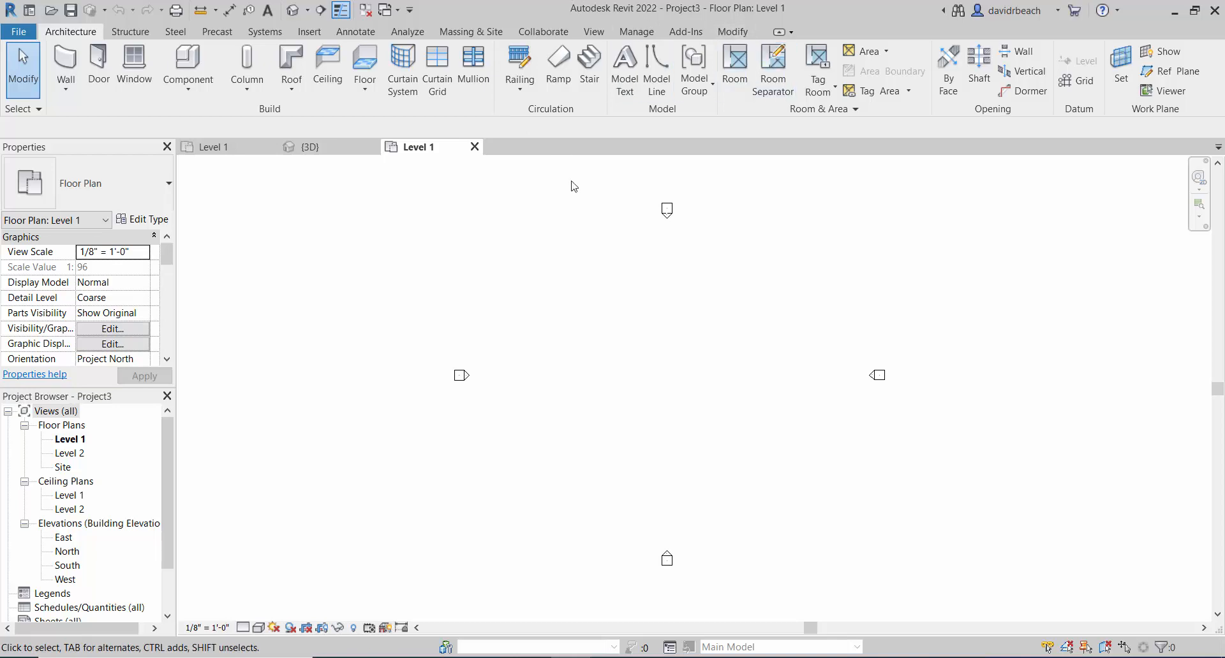
Import the FormIt file "walls and stairs.axm" from the Desktop into the Level 1 floor plan, positioned Auto - Origin to Internal Origin.
{"action": "middle_click_drag", "start_coordinate": [701, 387], "coordinate": [685, 393]}
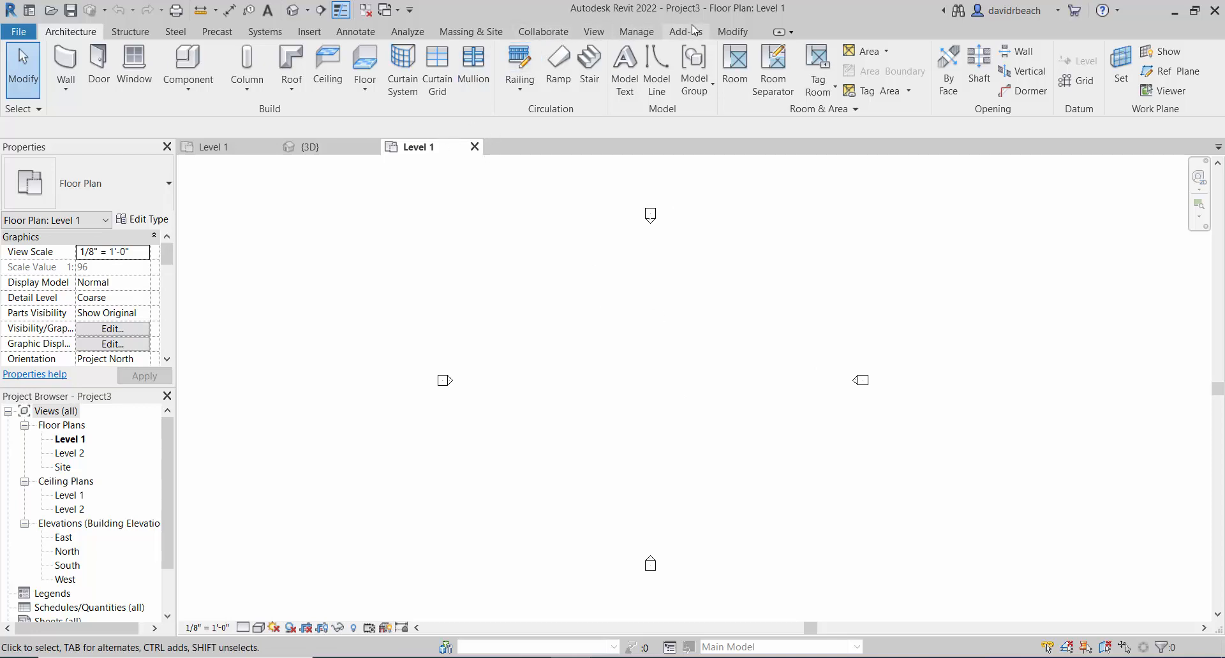
{"action": "left_click", "coordinate": [310, 32]}
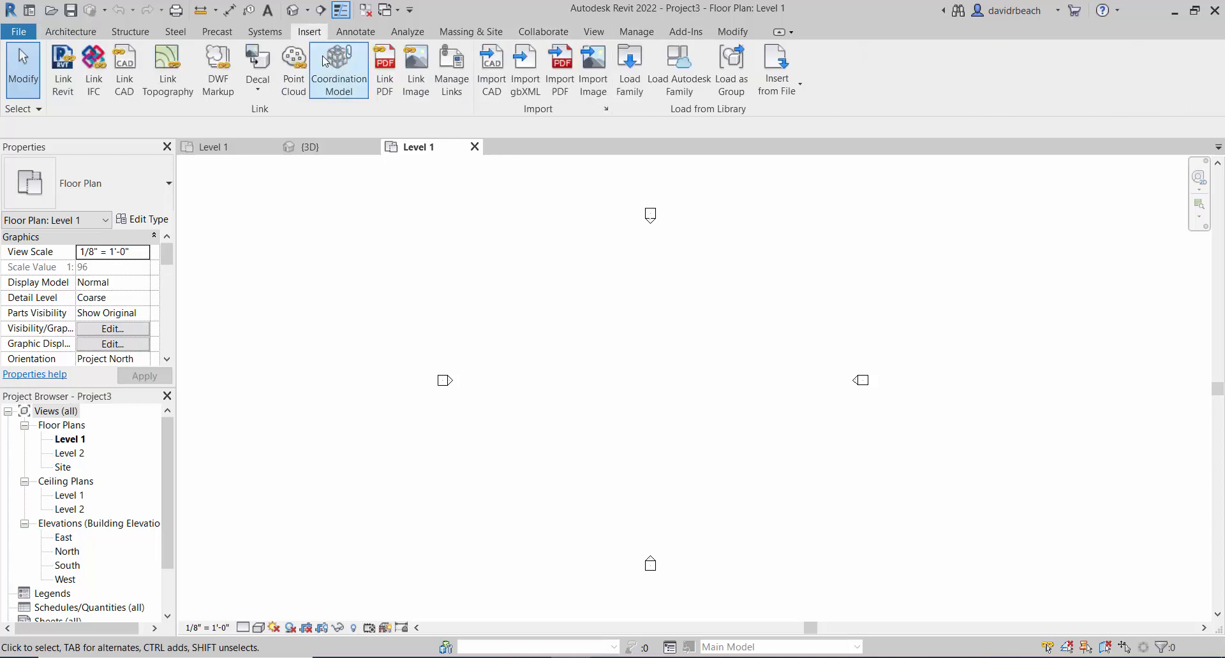
{"action": "left_click", "coordinate": [491, 73]}
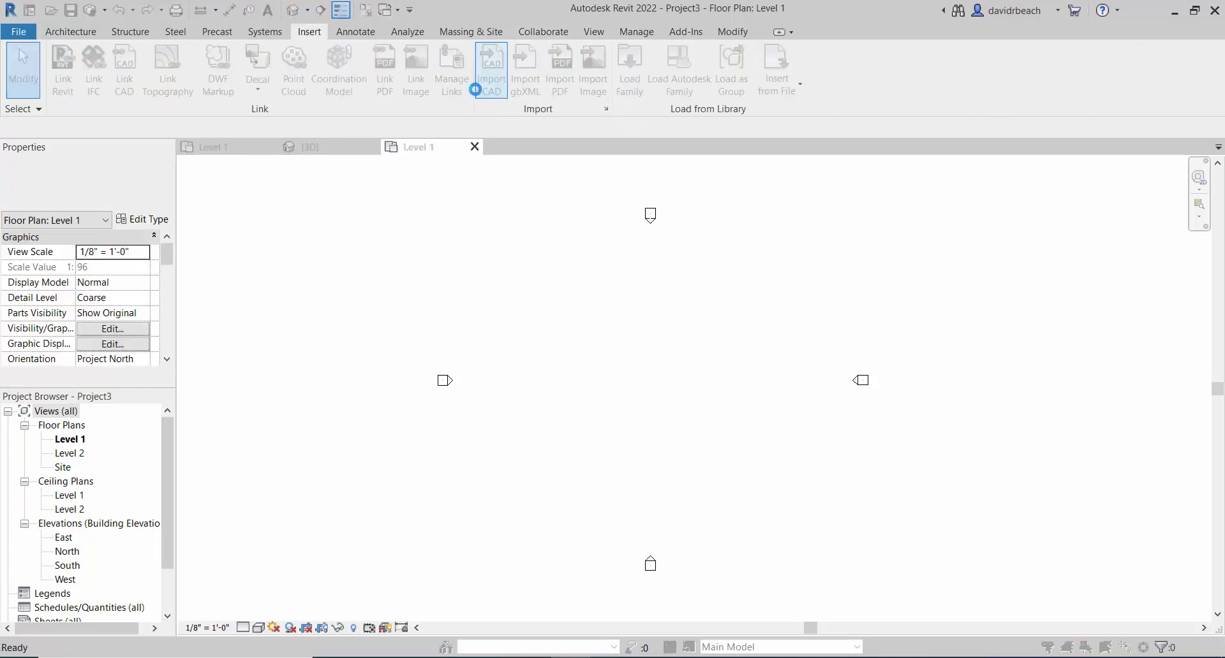
{"action": "left_click", "coordinate": [479, 178]}
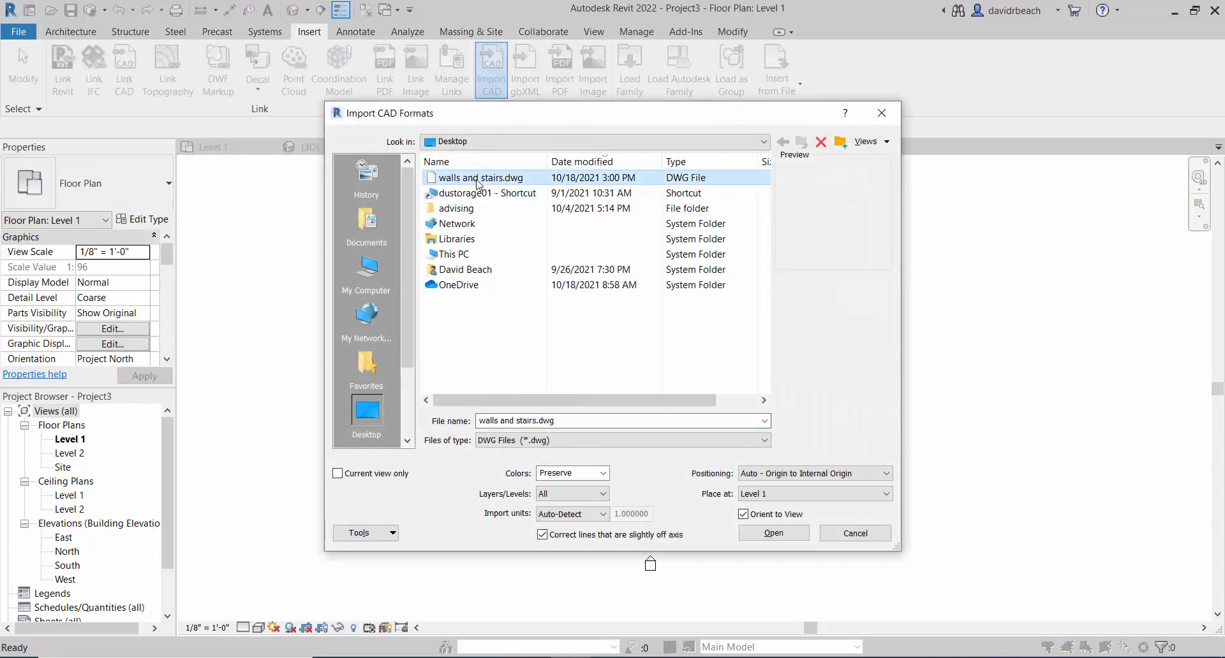
{"action": "left_click", "coordinate": [576, 440]}
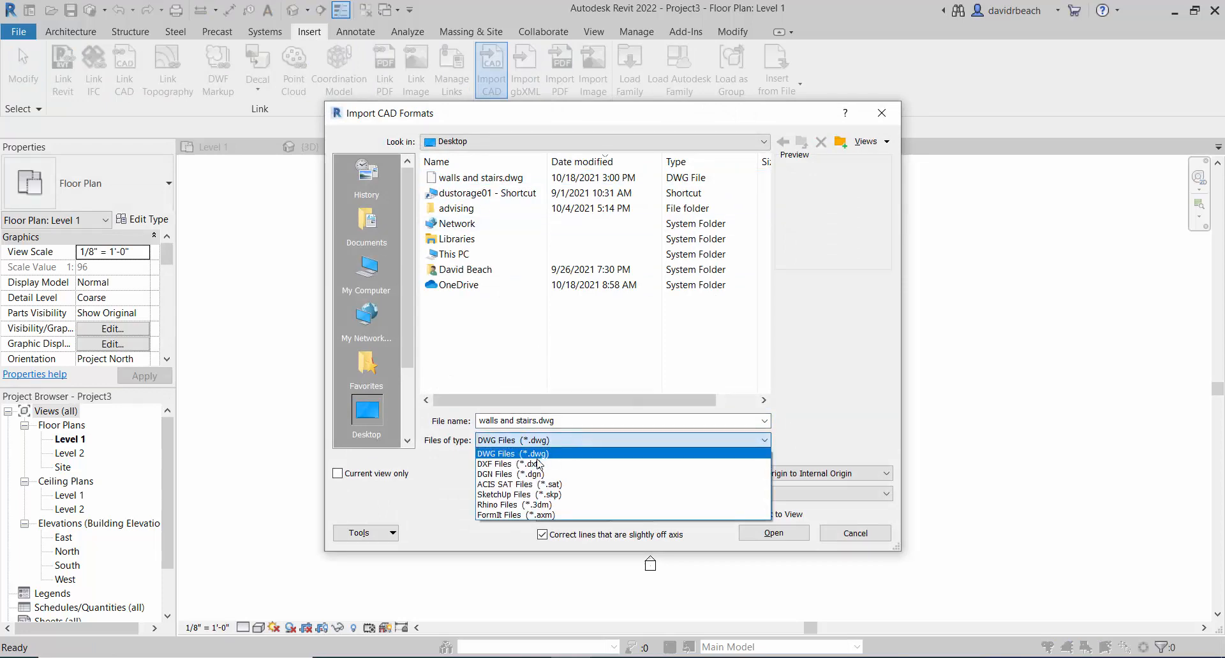
{"action": "left_click", "coordinate": [517, 515]}
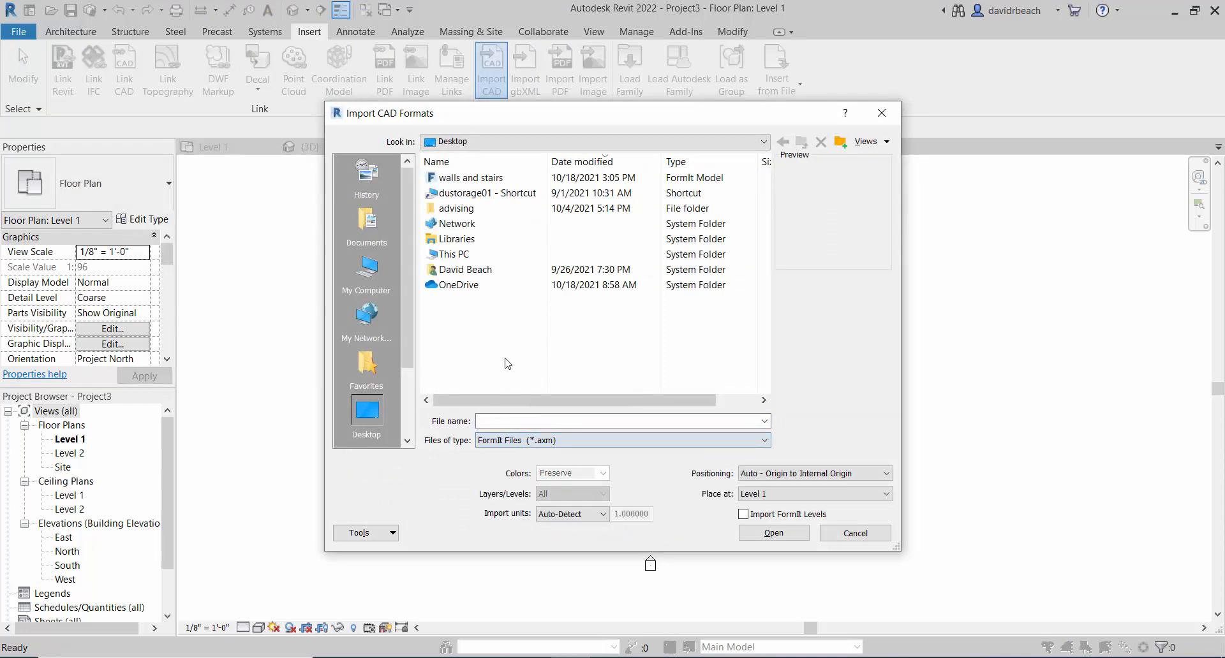
{"action": "left_click", "coordinate": [472, 178]}
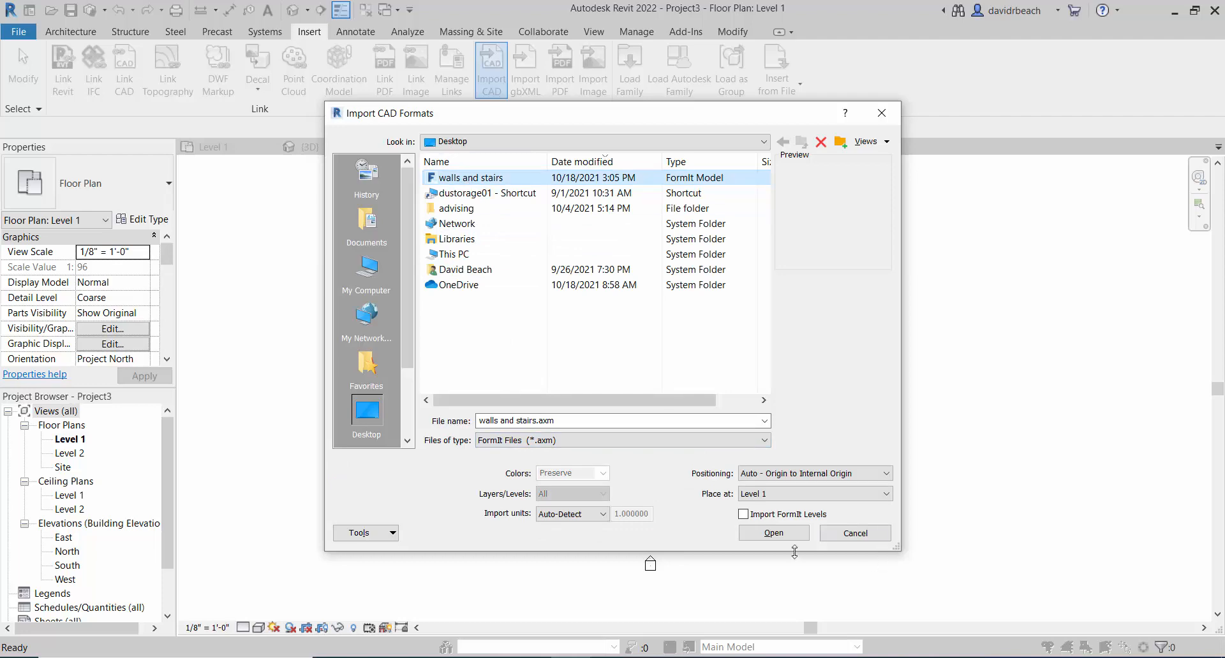
{"action": "left_click", "coordinate": [774, 534]}
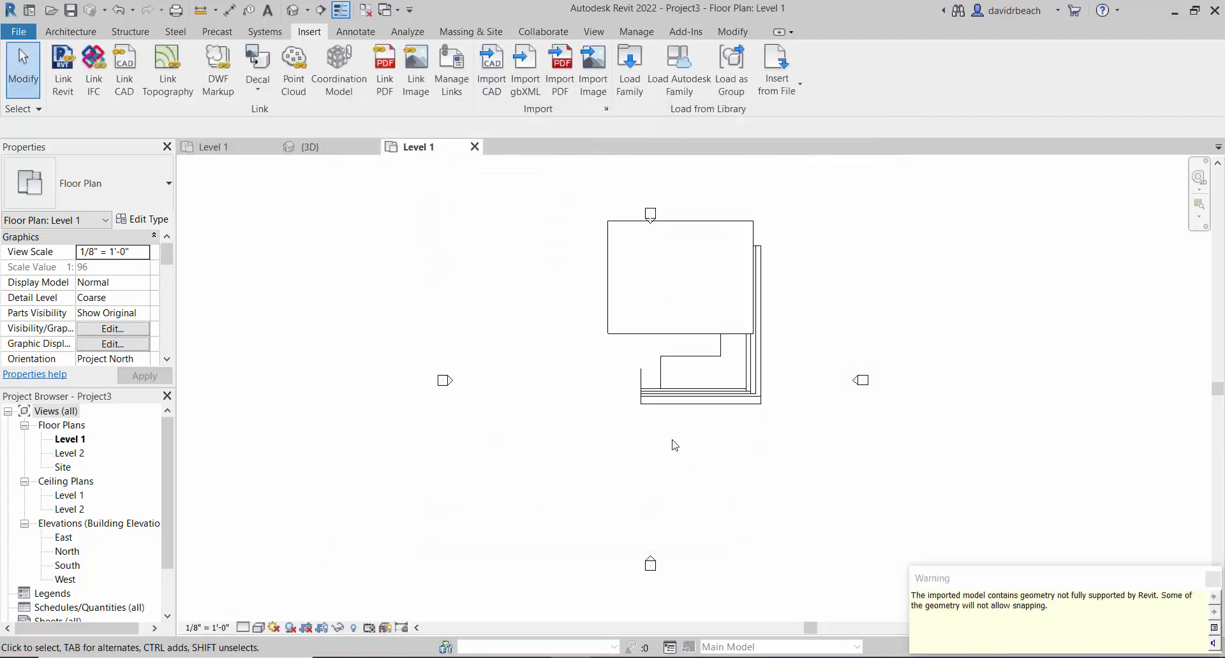
Move the imported walls and stairs model down and to the left, between the four elevation markers.
{"action": "scroll", "coordinate": [691, 320], "scroll_direction": "up", "scroll_amount": 3}
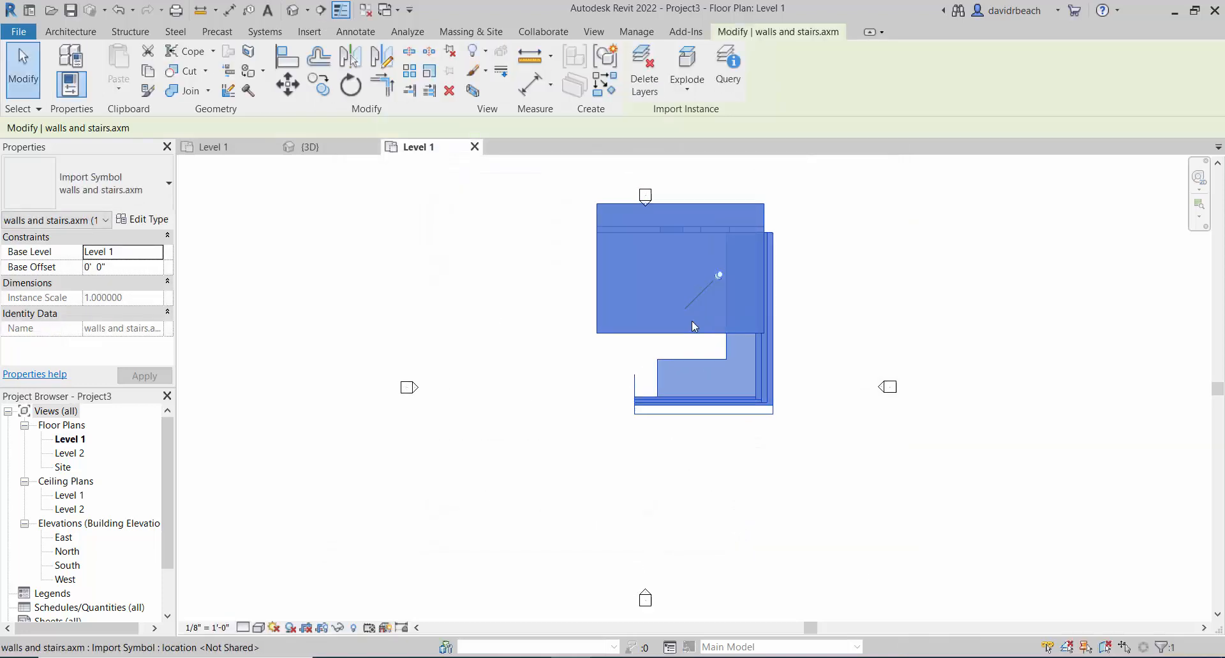
{"action": "scroll", "coordinate": [688, 375], "scroll_direction": "down", "scroll_amount": 3}
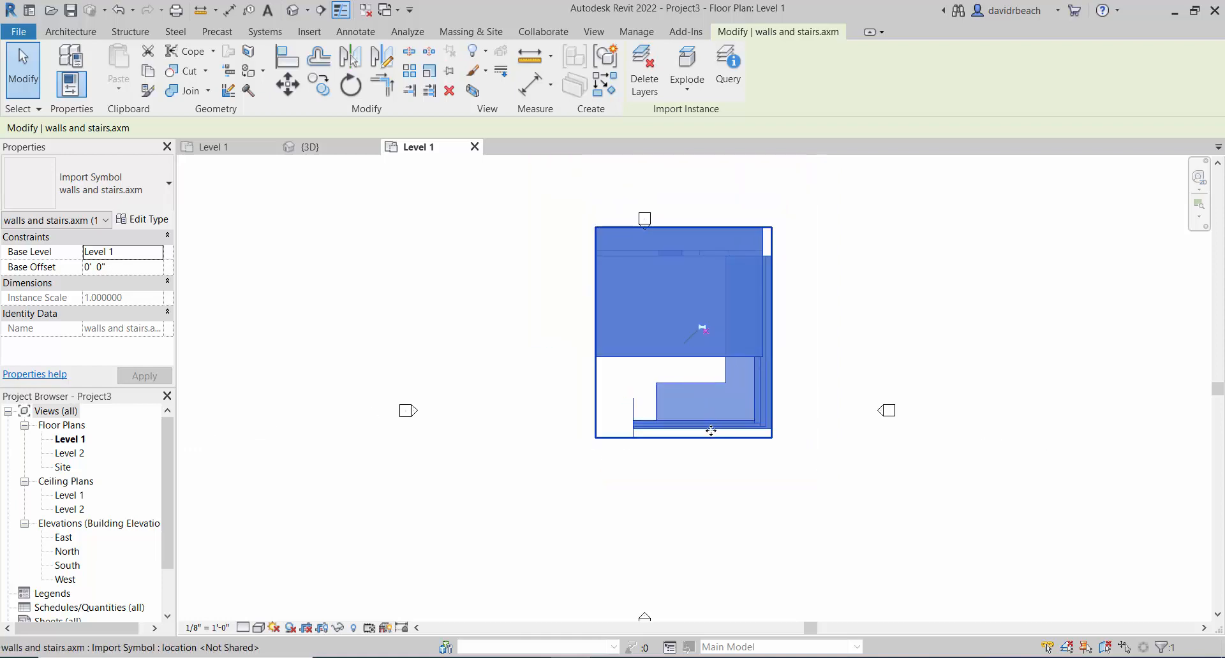
{"action": "left_click_drag", "start_coordinate": [711, 433], "coordinate": [666, 515]}
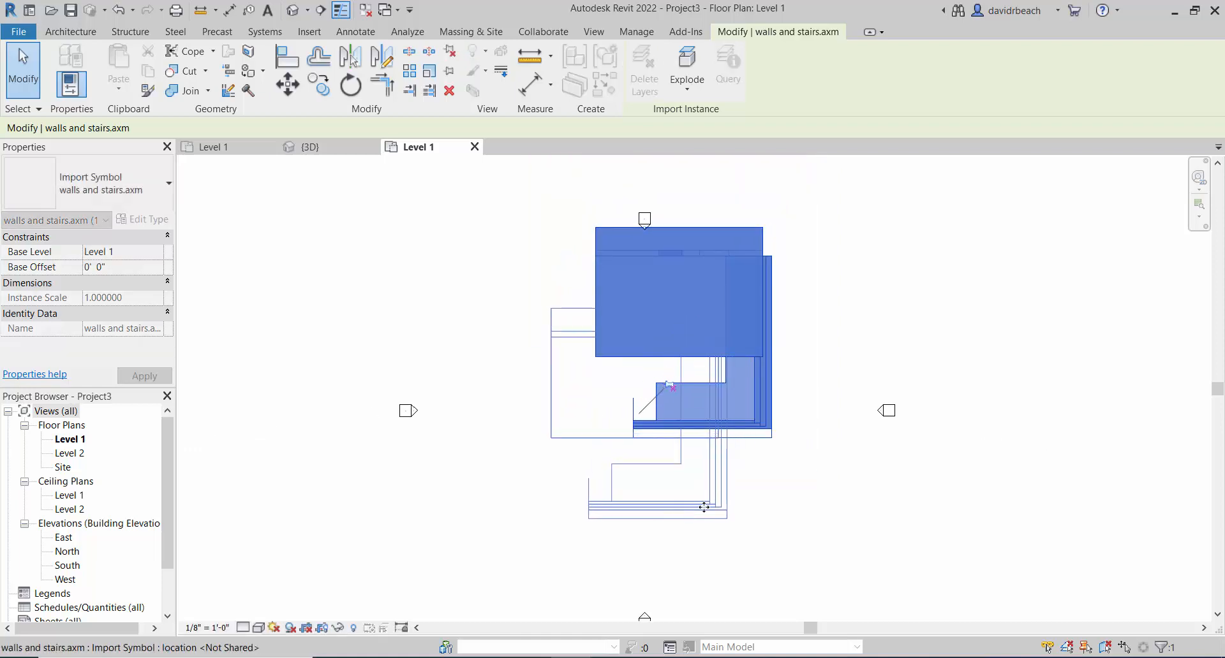
{"action": "left_click", "coordinate": [765, 468]}
{"action": "middle_click_drag", "start_coordinate": [768, 465], "coordinate": [781, 393]}
{"action": "scroll", "coordinate": [759, 405], "scroll_direction": "up", "scroll_amount": 1}
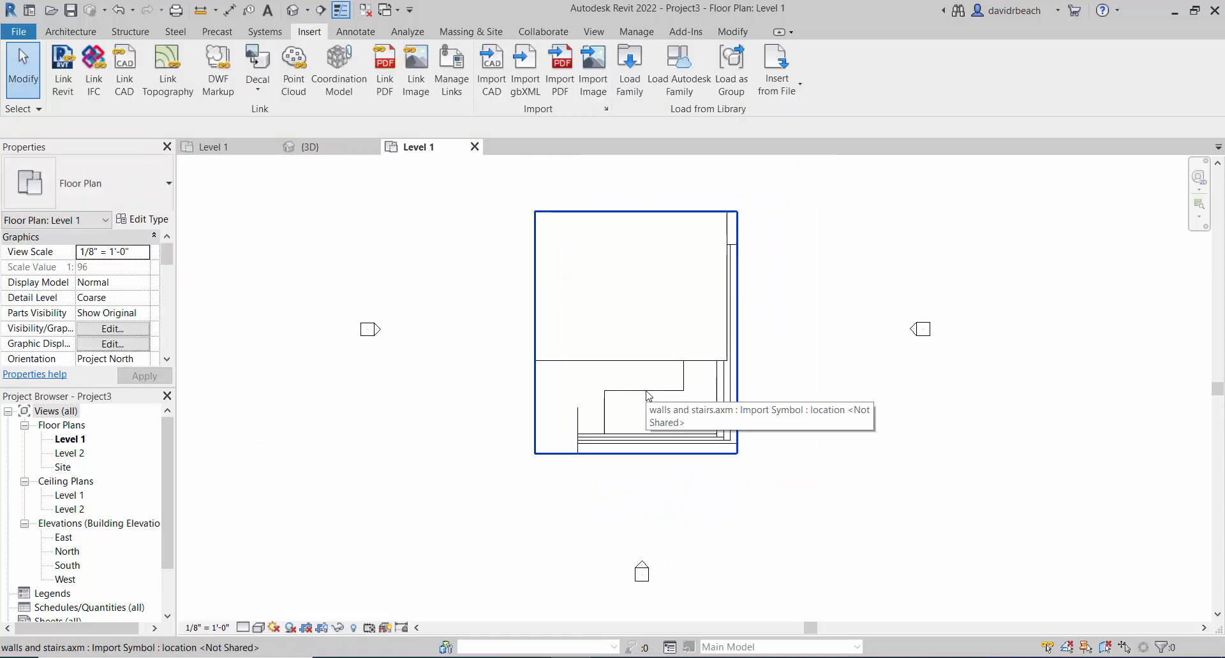
Set the visual style of the Level 1 floor plan to Wireframe.
{"action": "scroll", "coordinate": [607, 364], "scroll_direction": "up", "scroll_amount": 1}
{"action": "scroll", "coordinate": [615, 413], "scroll_direction": "down", "scroll_amount": 1}
{"action": "middle_click_drag", "start_coordinate": [632, 386], "coordinate": [597, 427]}
{"action": "scroll", "coordinate": [597, 427], "scroll_direction": "down", "scroll_amount": 2}
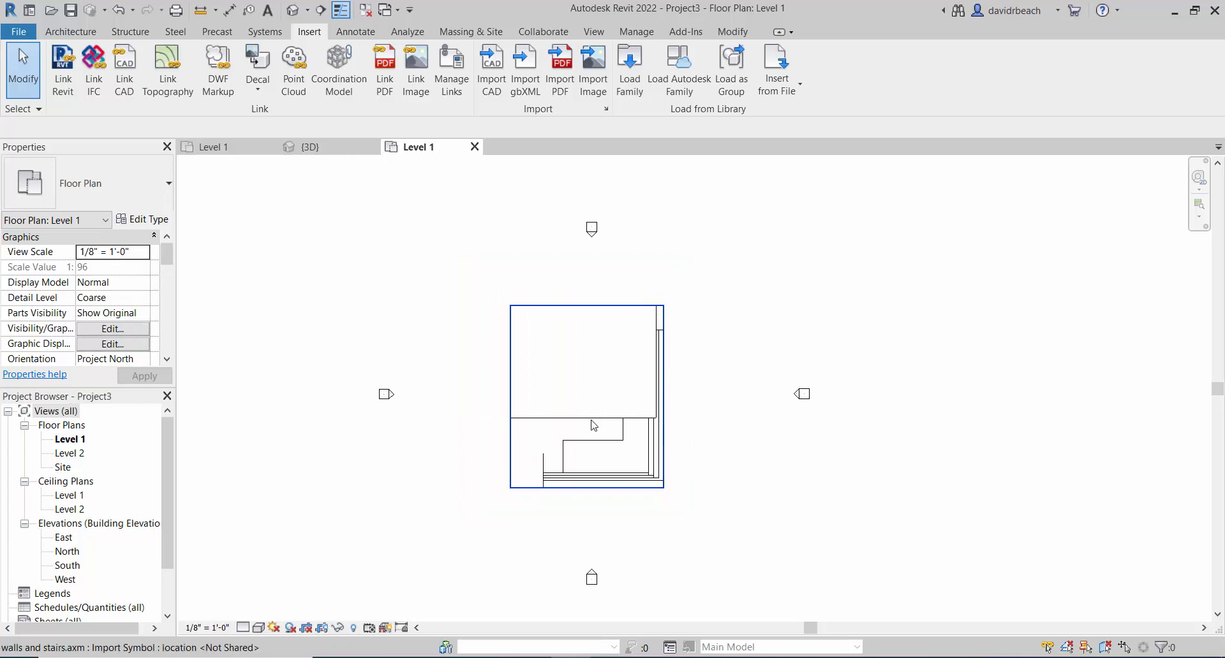
{"action": "scroll", "coordinate": [590, 425], "scroll_direction": "up", "scroll_amount": 1}
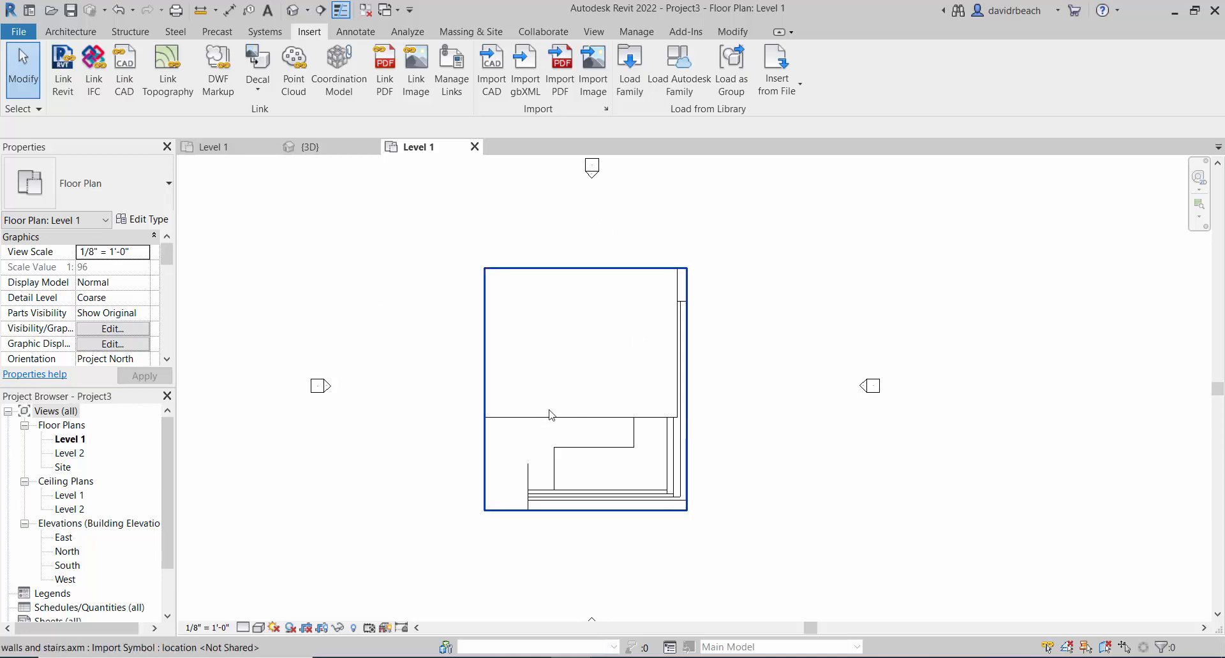
{"action": "scroll", "coordinate": [596, 443], "scroll_direction": "down", "scroll_amount": 1}
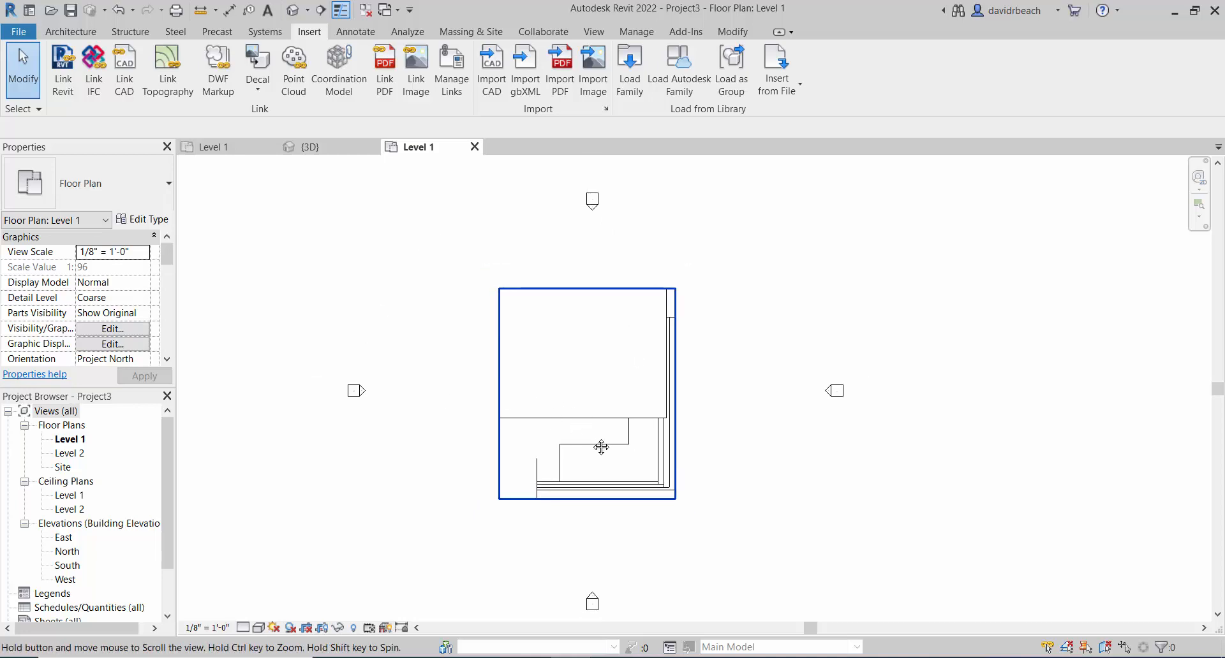
{"action": "scroll", "coordinate": [617, 450], "scroll_direction": "up", "scroll_amount": 2}
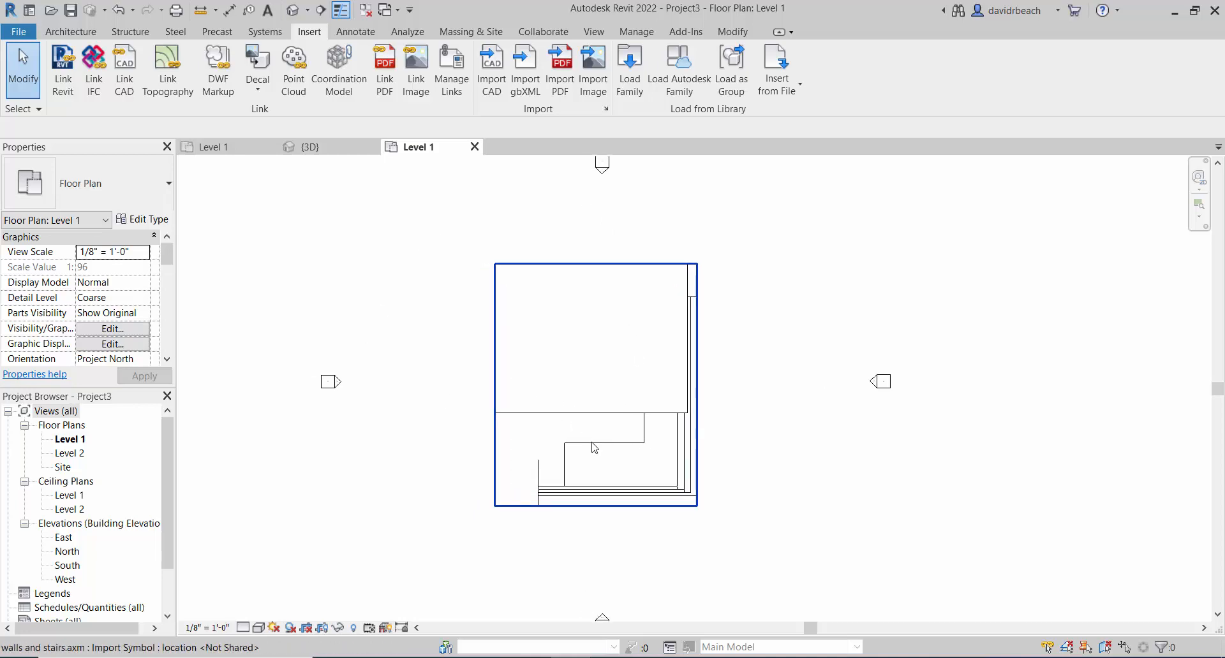
{"action": "left_click", "coordinate": [259, 627]}
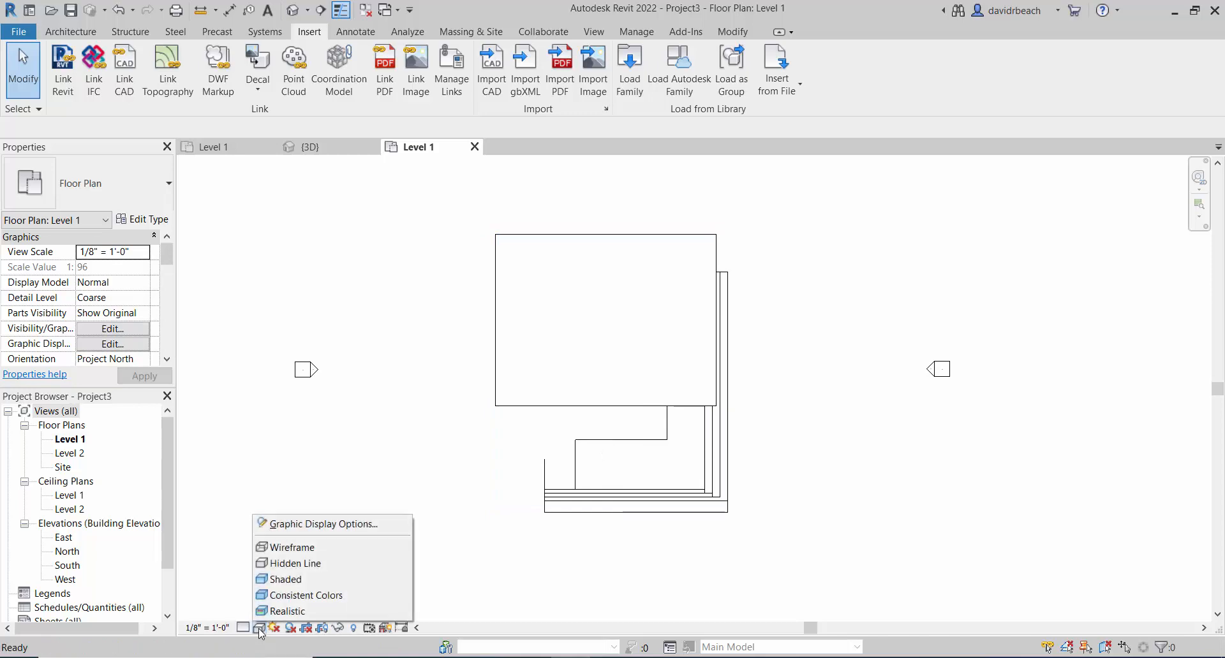
{"action": "left_click", "coordinate": [315, 548]}
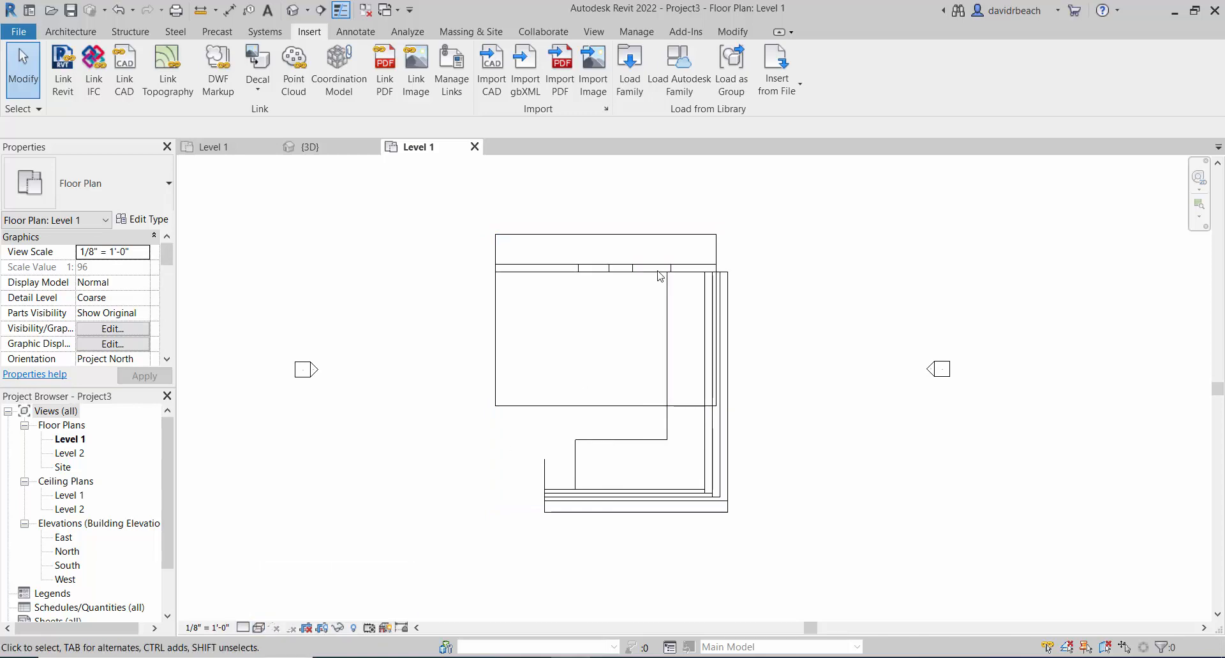
Examine the imported model's wall openings and stair lines in the wireframe plan, along with the overall layout.
{"action": "scroll", "coordinate": [663, 268], "scroll_direction": "up", "scroll_amount": 4}
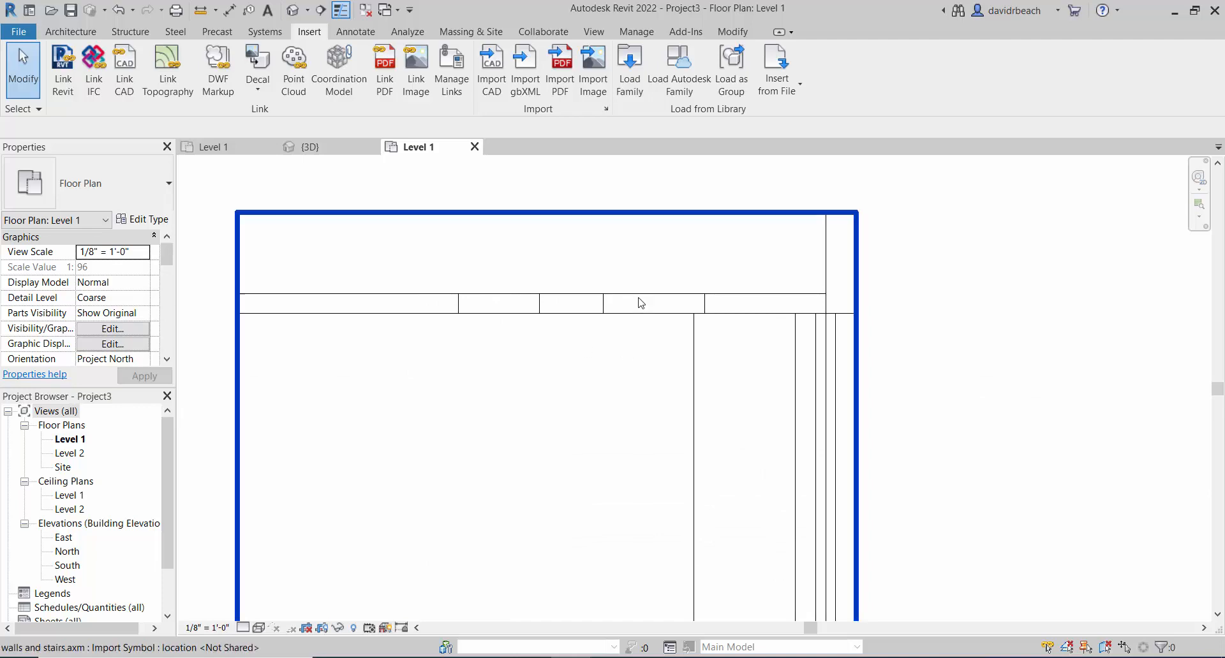
{"action": "scroll", "coordinate": [604, 383], "scroll_direction": "down", "scroll_amount": 10}
{"action": "middle_click_drag", "start_coordinate": [612, 396], "coordinate": [628, 377]}
{"action": "scroll", "coordinate": [611, 384], "scroll_direction": "up", "scroll_amount": 3}
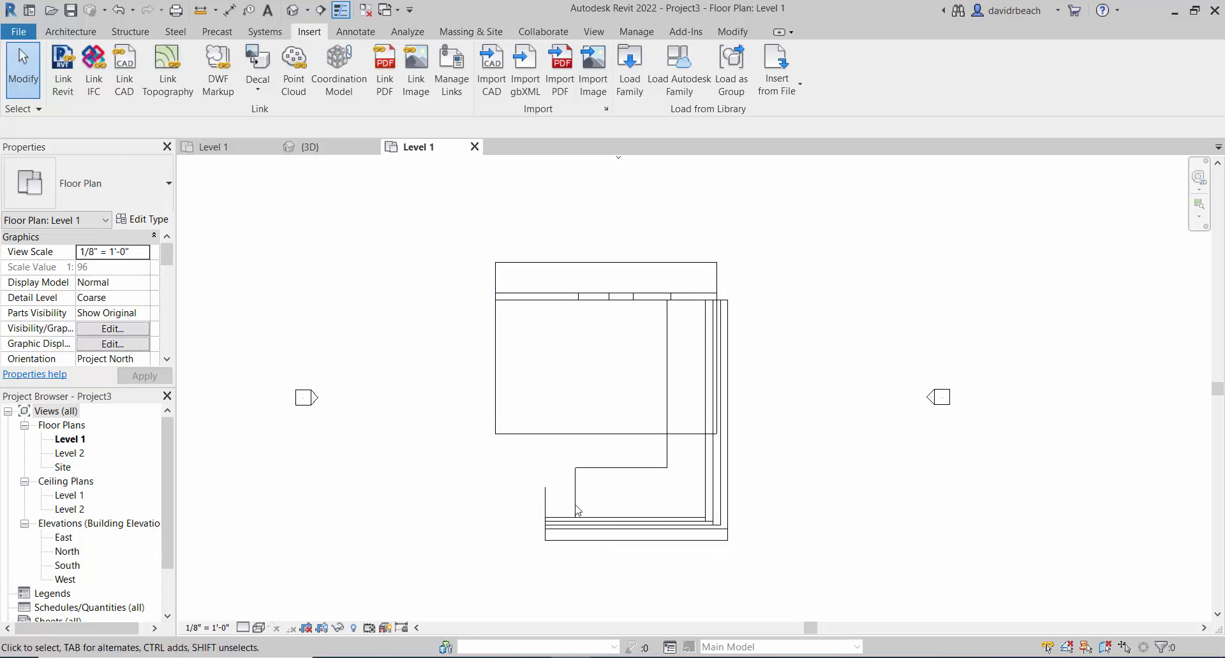
{"action": "scroll", "coordinate": [645, 400], "scroll_direction": "down", "scroll_amount": 2}
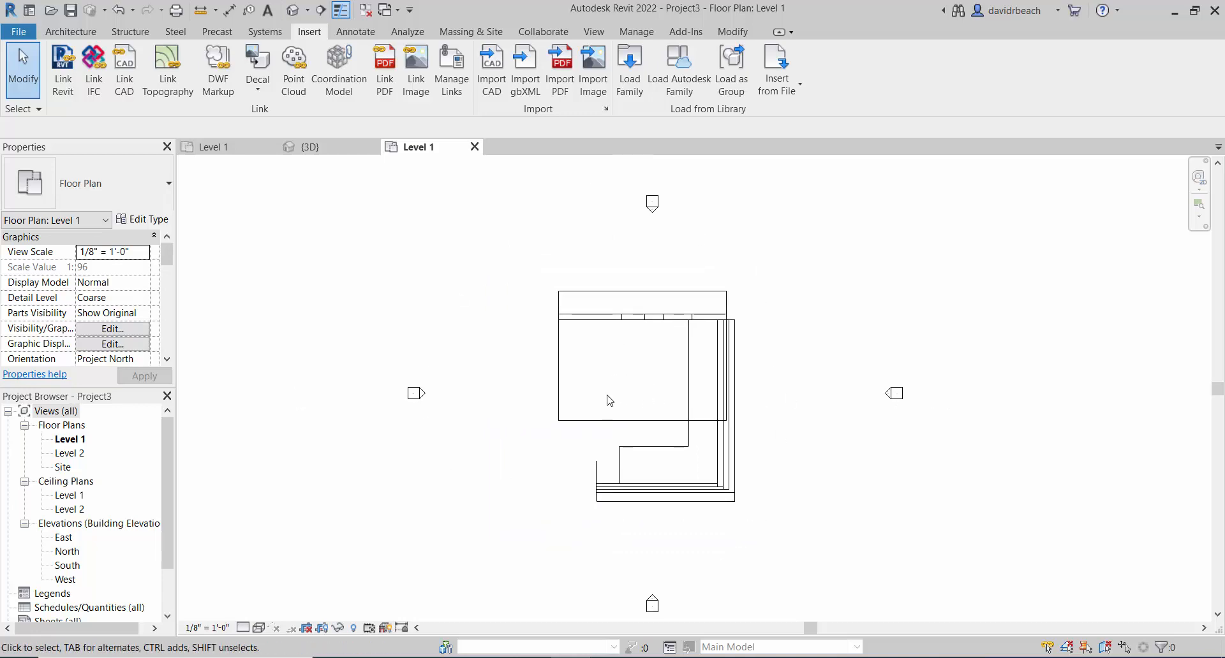
{"action": "scroll", "coordinate": [613, 391], "scroll_direction": "up", "scroll_amount": 1}
{"action": "scroll", "coordinate": [614, 392], "scroll_direction": "down", "scroll_amount": 2}
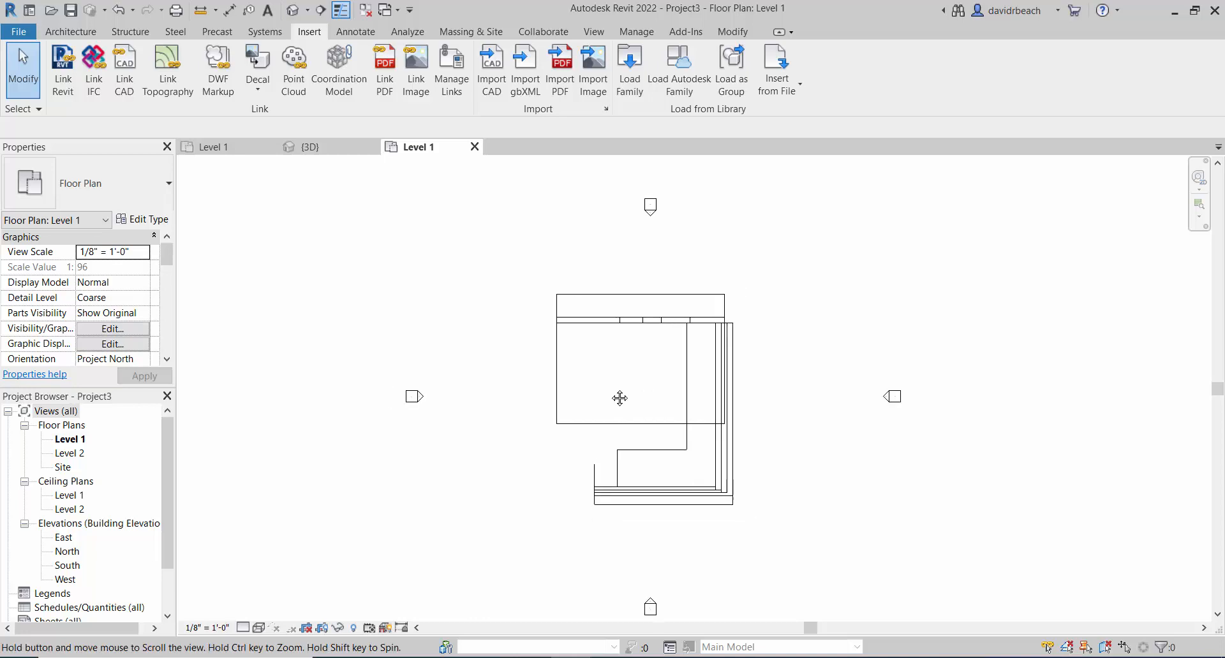
{"action": "middle_click_drag", "start_coordinate": [623, 398], "coordinate": [618, 386]}
{"action": "scroll", "coordinate": [618, 387], "scroll_direction": "down", "scroll_amount": 1}
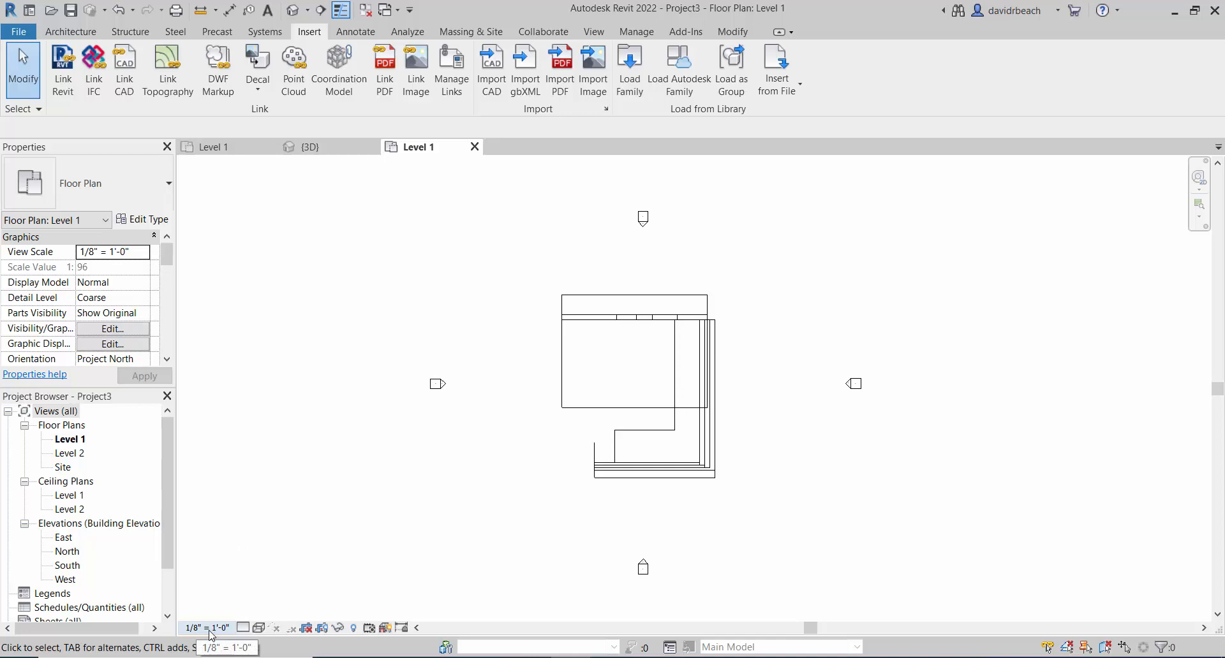
{"action": "scroll", "coordinate": [469, 472], "scroll_direction": "up", "scroll_amount": 1}
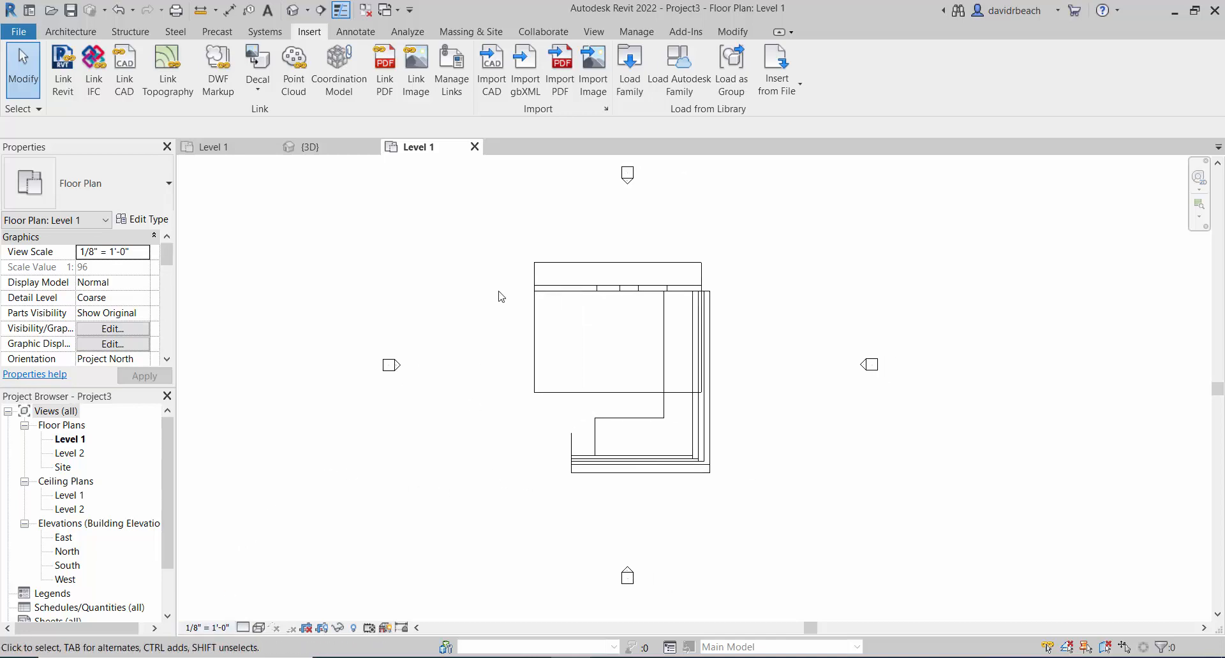
Start printing the Level 1 floor plan and choose CutePDF Writer as the printer.
{"action": "left_click", "coordinate": [19, 32]}
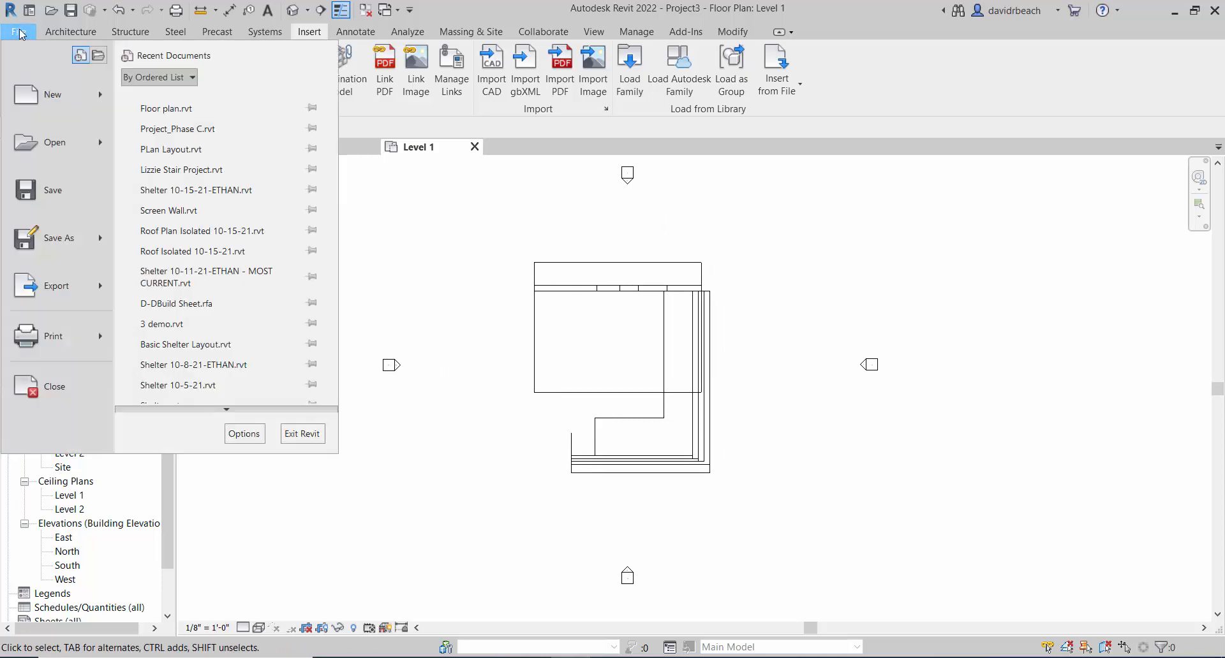
{"action": "mouse_move", "coordinate": [63, 334]}
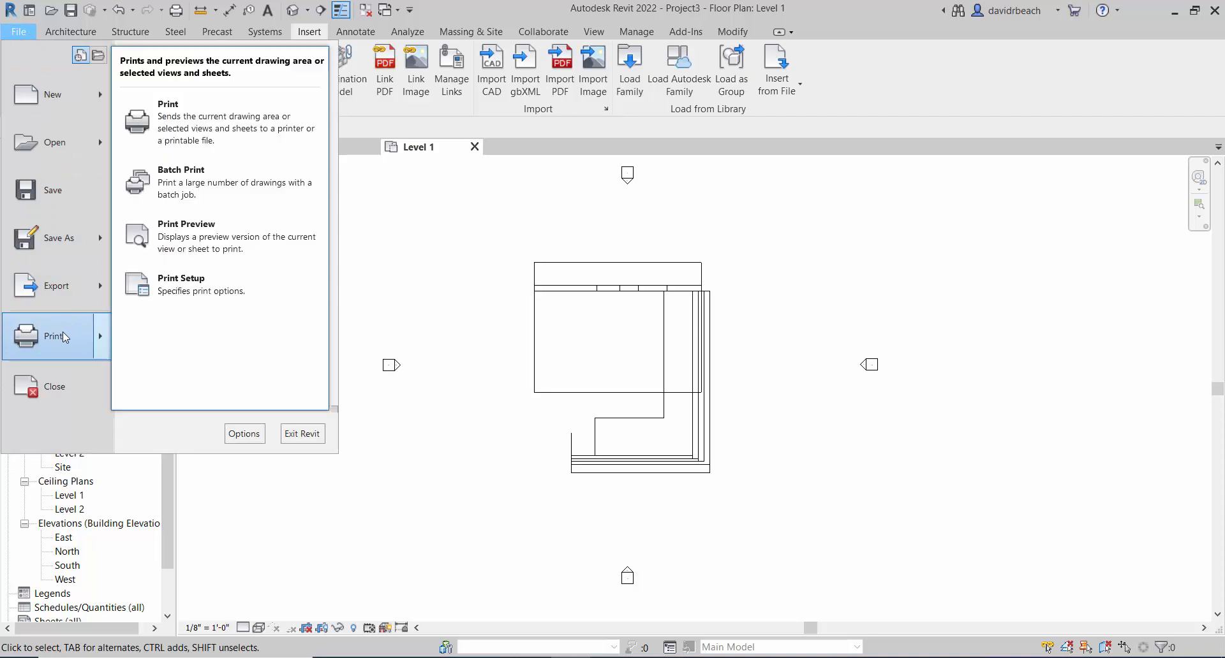
{"action": "left_click", "coordinate": [216, 140]}
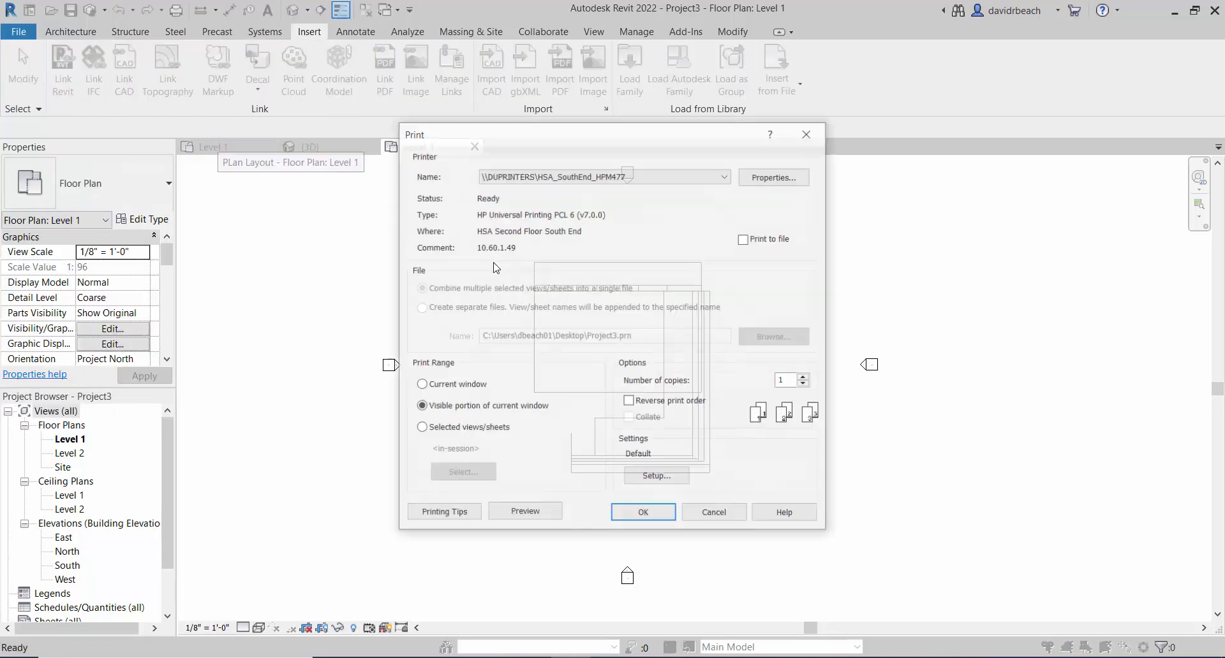
{"action": "left_click", "coordinate": [585, 178]}
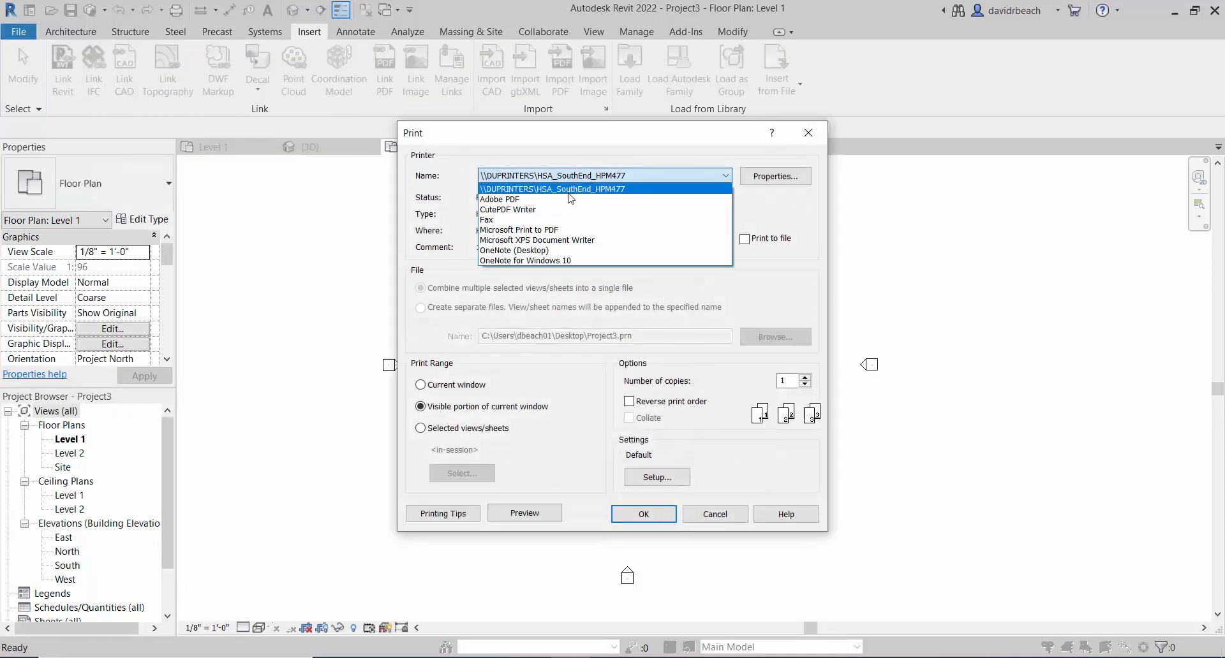
{"action": "left_click", "coordinate": [561, 208]}
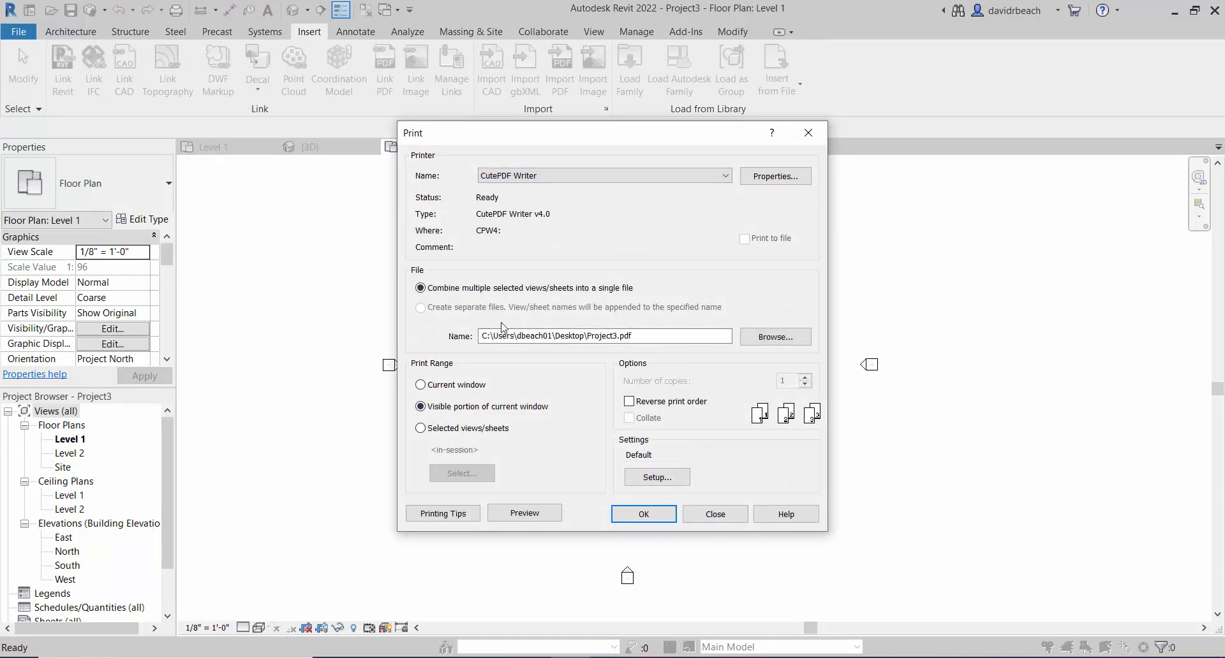
Set up the print on 11 x 17 paper at 100% zoom and preview the page.
{"action": "left_click", "coordinate": [657, 478]}
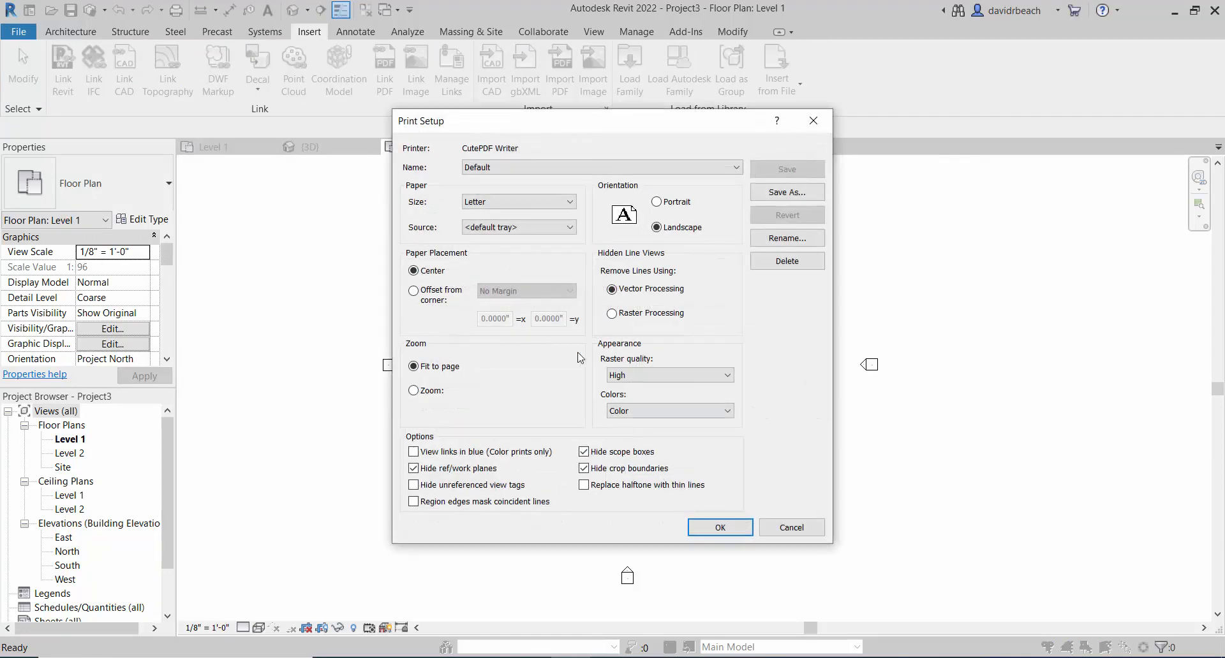
{"action": "left_click", "coordinate": [520, 202]}
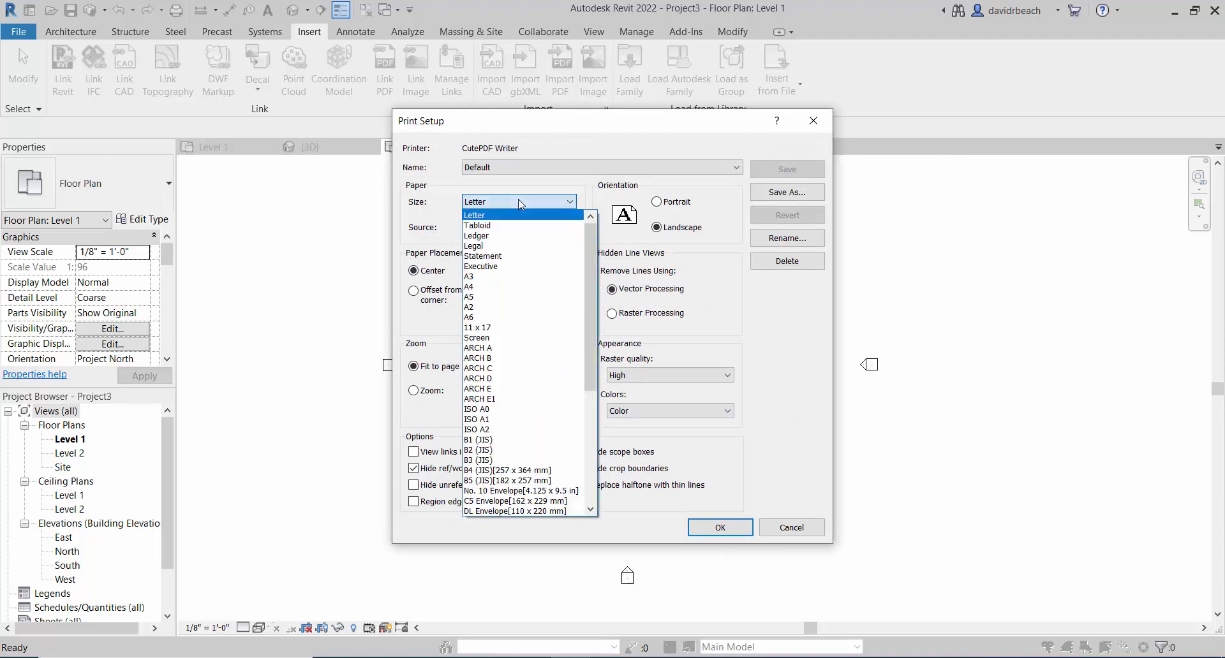
{"action": "left_click", "coordinate": [487, 328]}
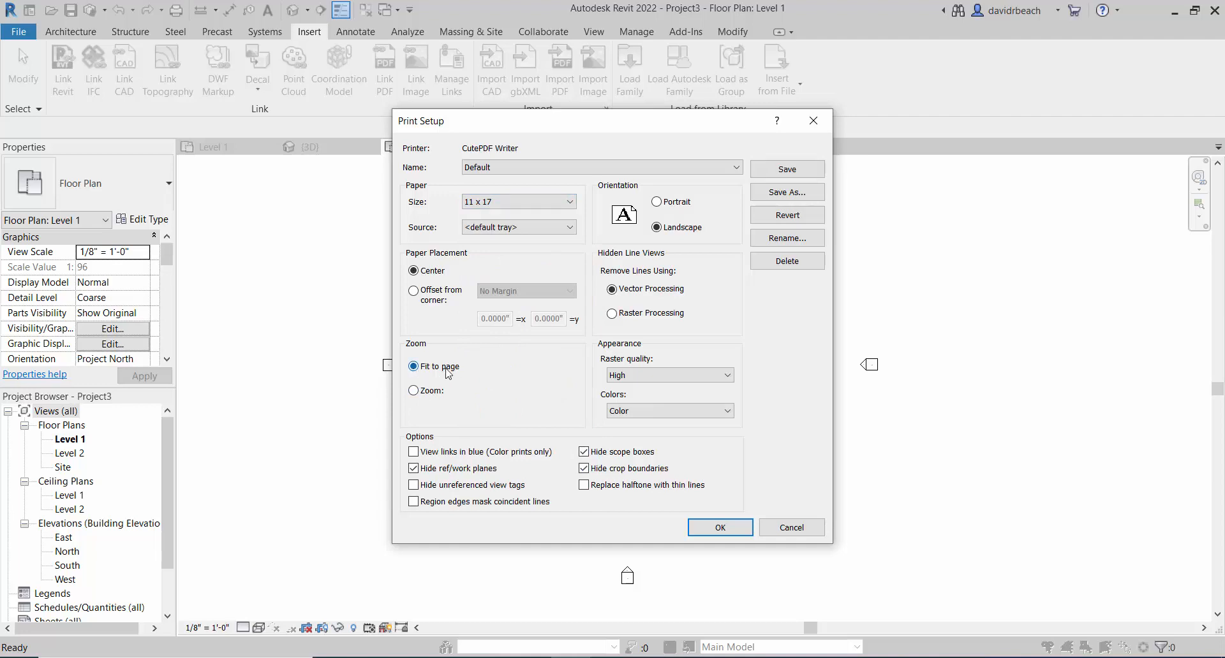
{"action": "left_click", "coordinate": [413, 391]}
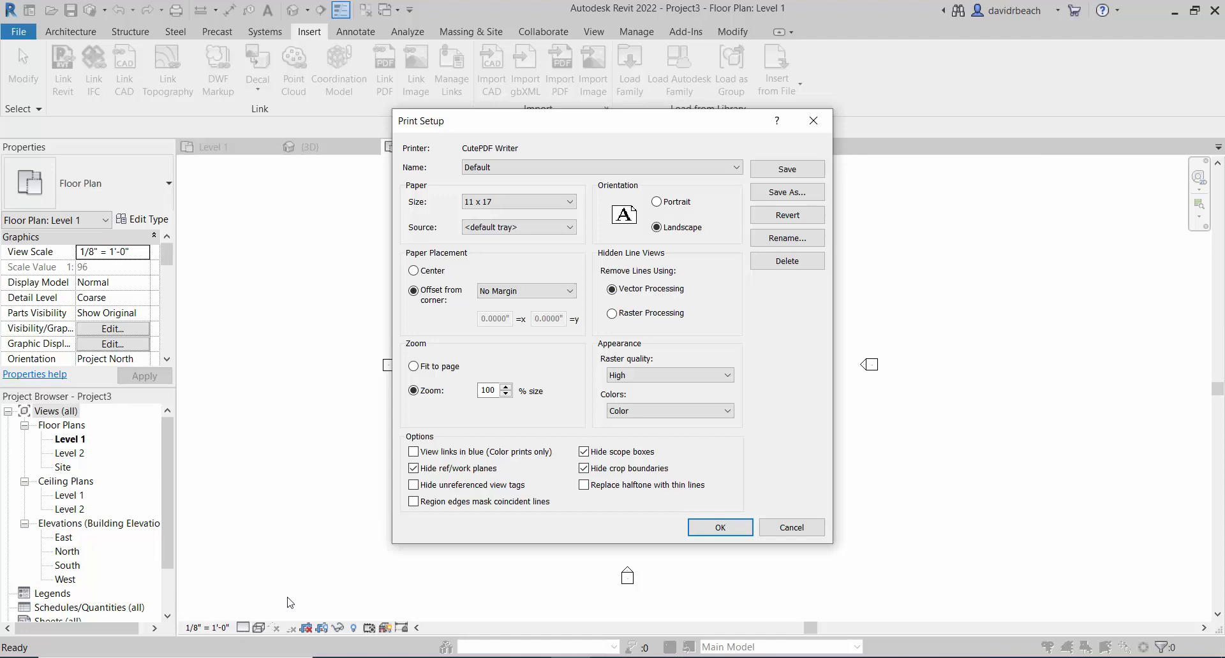
{"action": "left_click", "coordinate": [719, 528]}
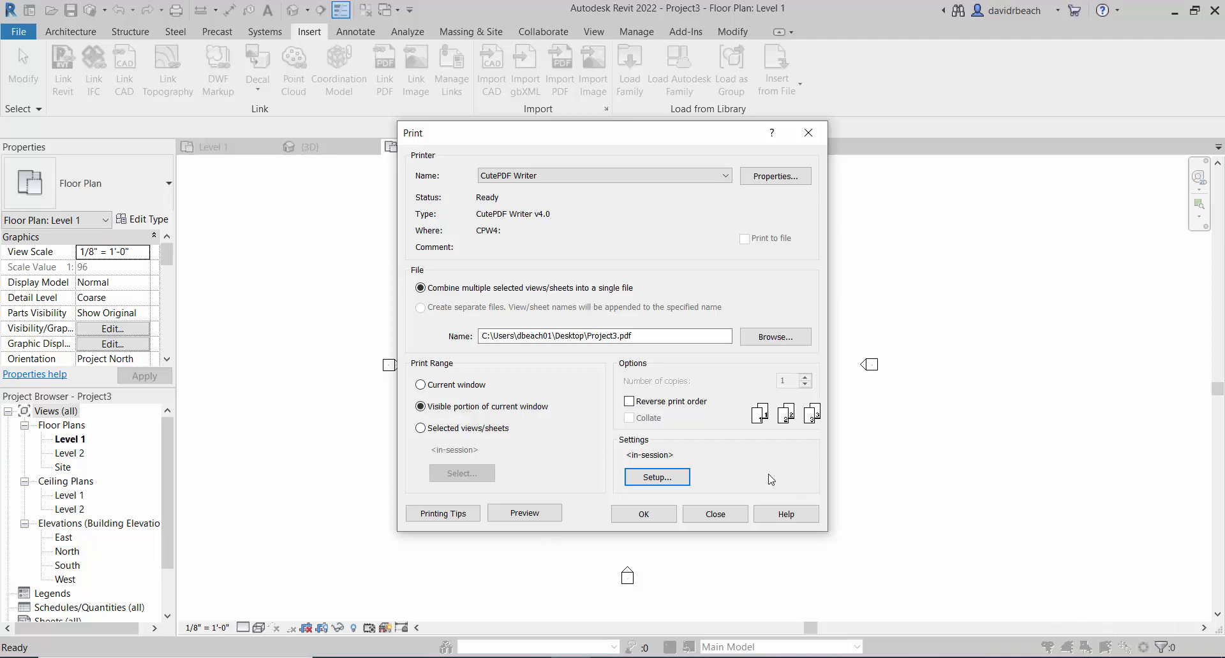
{"action": "left_click", "coordinate": [556, 517]}
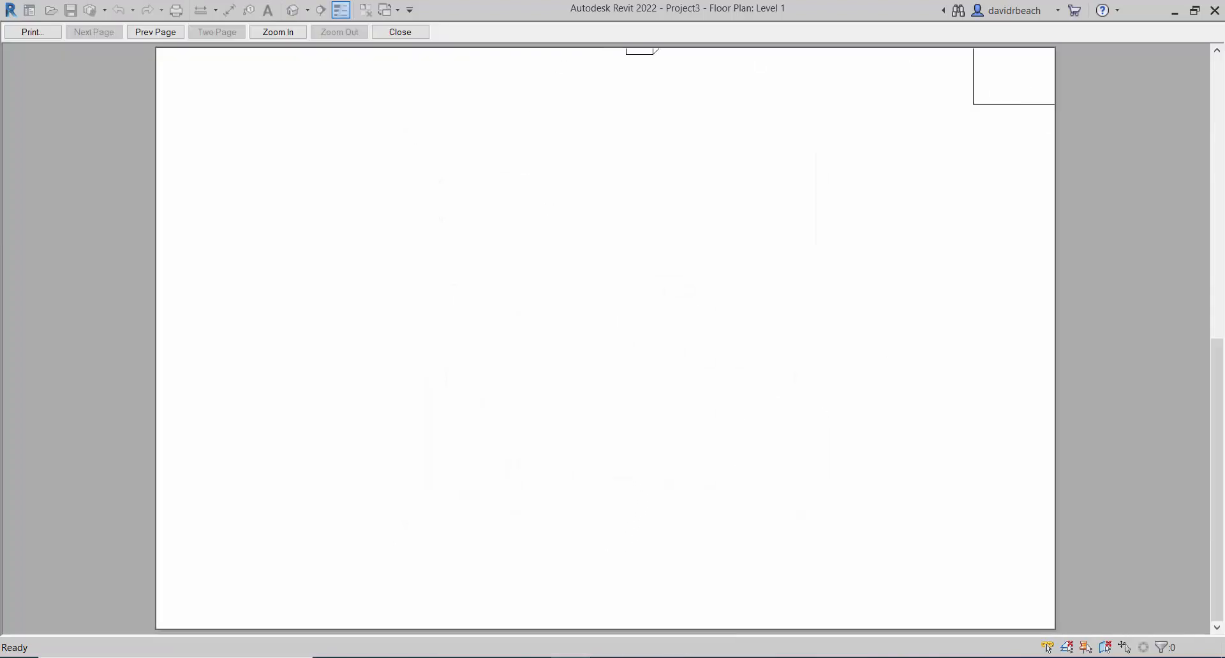
{"action": "left_click", "coordinate": [401, 33]}
Set the paper placement to Center in the floor plan's print setup and preview the page again.
{"action": "scroll", "coordinate": [629, 368], "scroll_direction": "up", "scroll_amount": 3}
{"action": "middle_click_drag", "start_coordinate": [638, 348], "coordinate": [676, 356]}
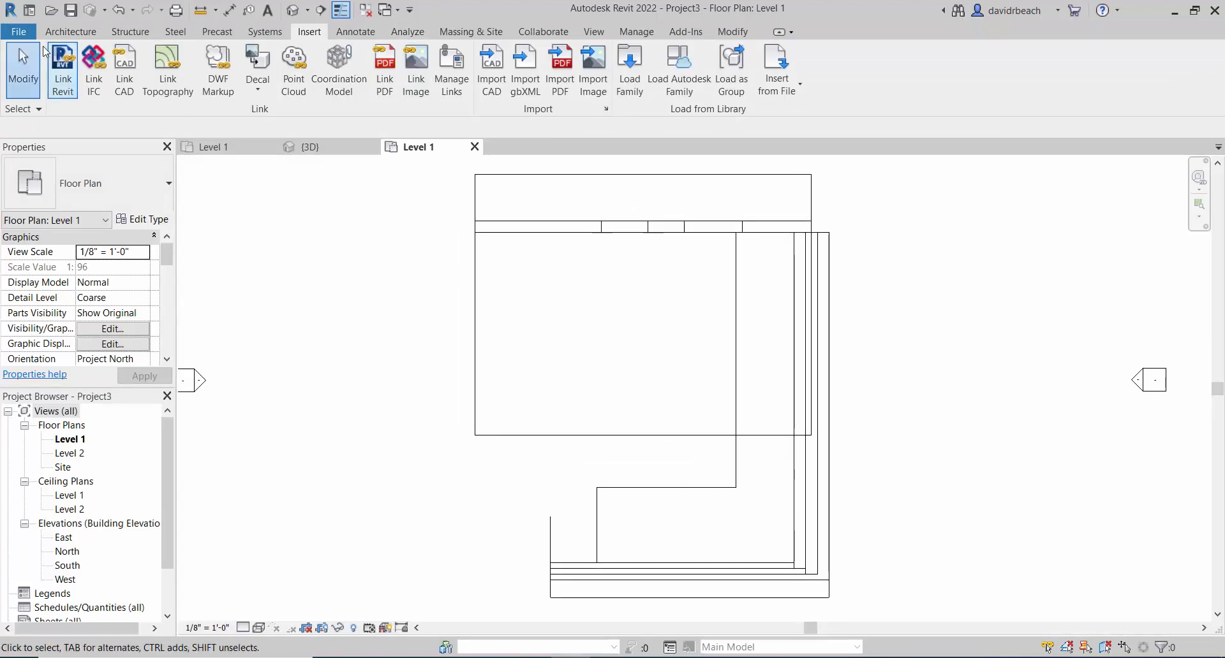
{"action": "left_click", "coordinate": [19, 31]}
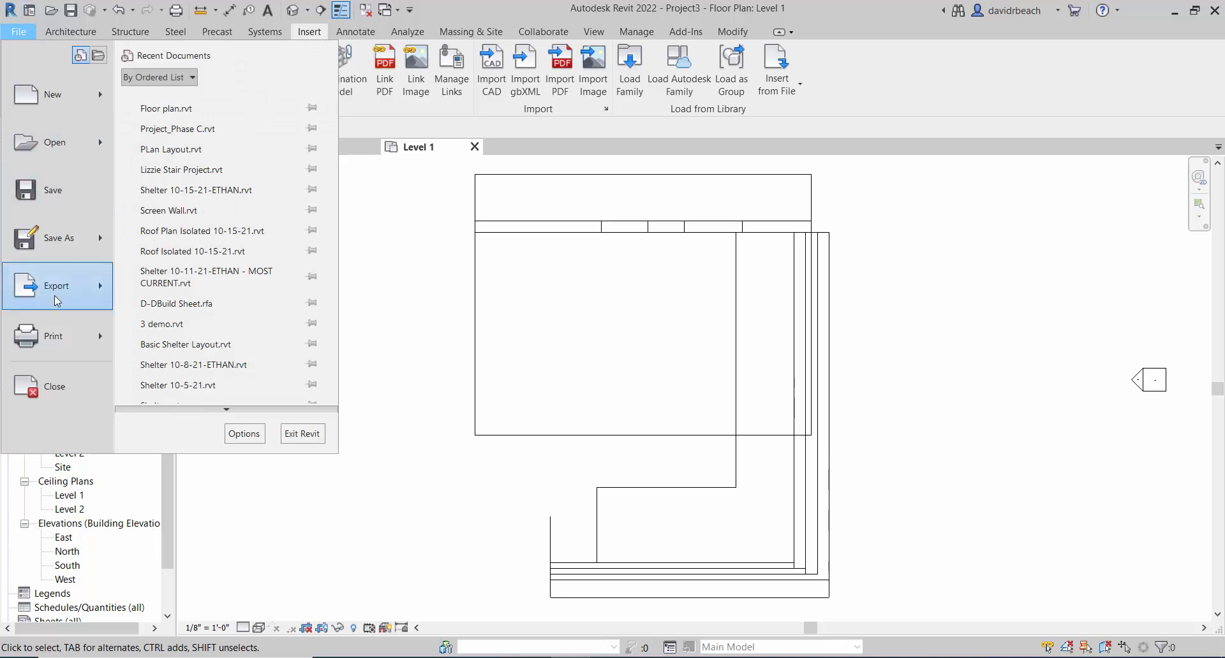
{"action": "left_click", "coordinate": [38, 327]}
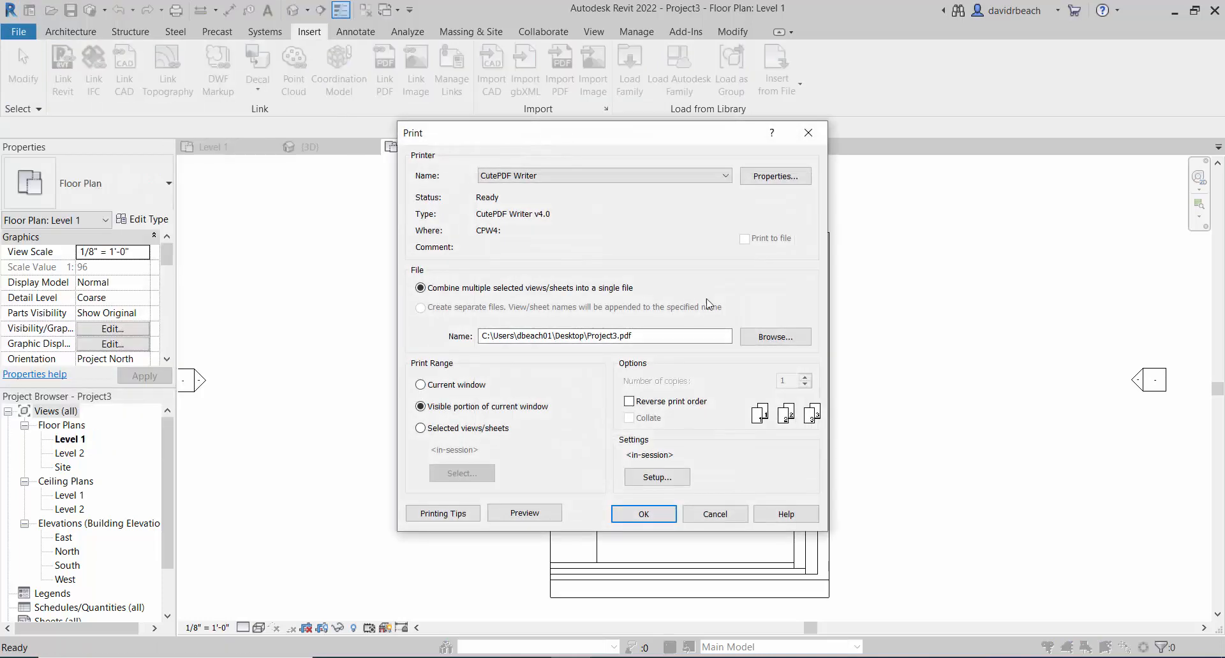
{"action": "left_click", "coordinate": [657, 477]}
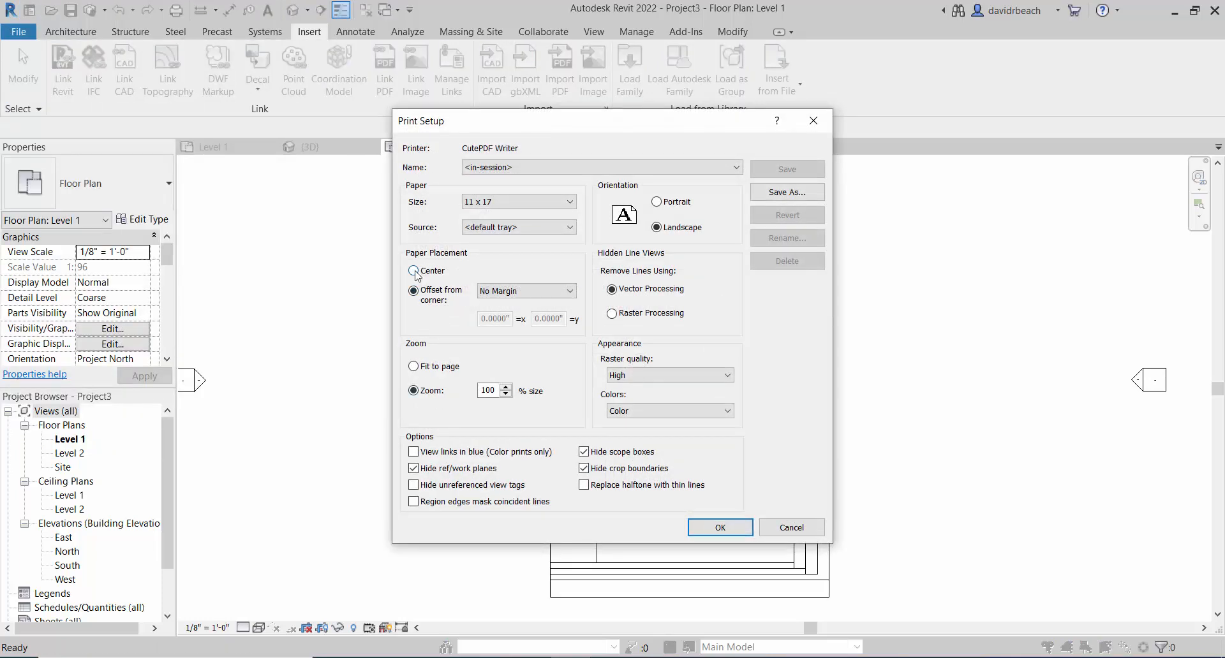
{"action": "left_click", "coordinate": [415, 271]}
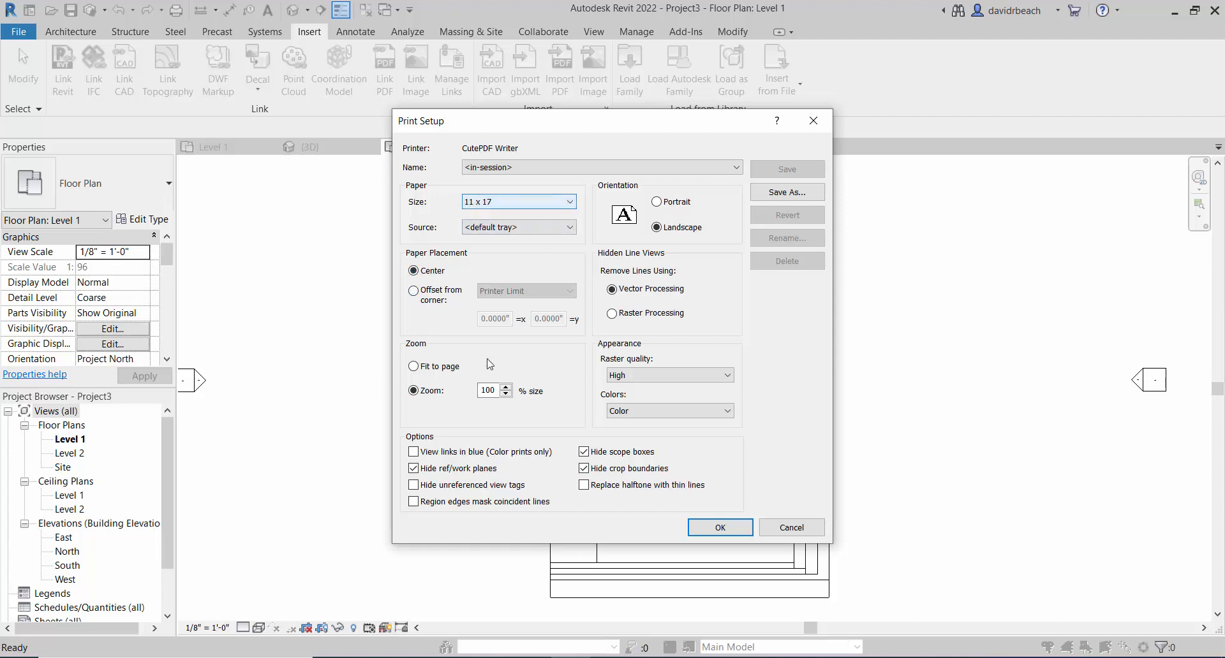
{"action": "left_click", "coordinate": [720, 528]}
{"action": "left_click", "coordinate": [647, 348]}
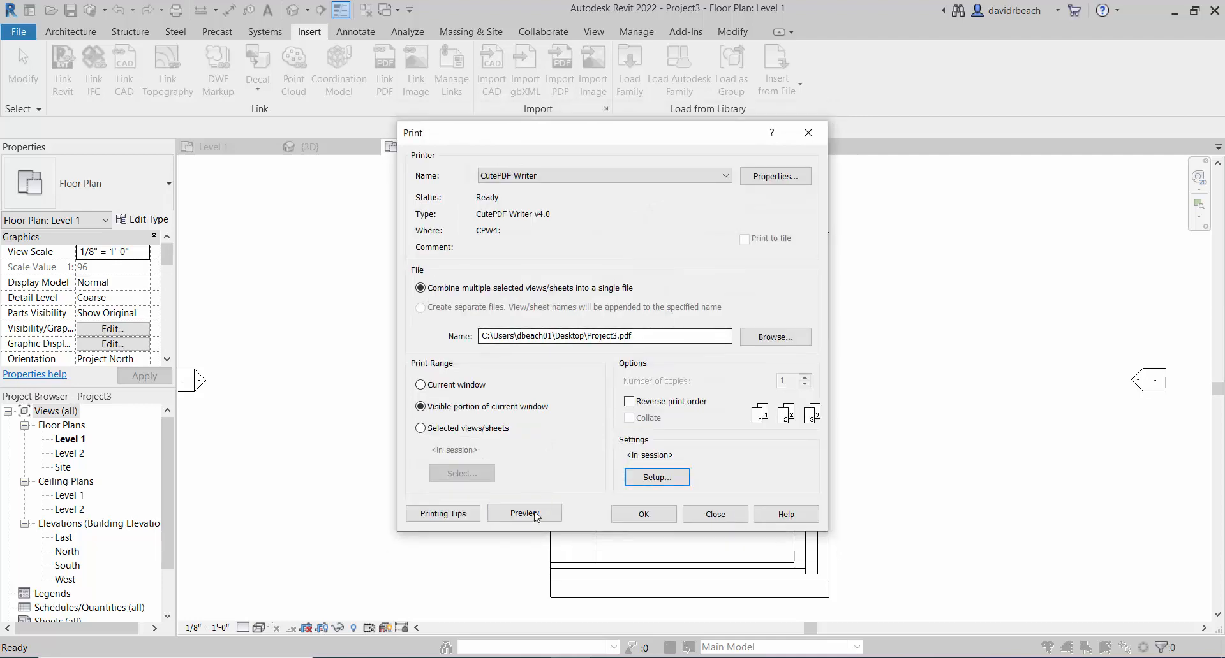
{"action": "left_click", "coordinate": [524, 513]}
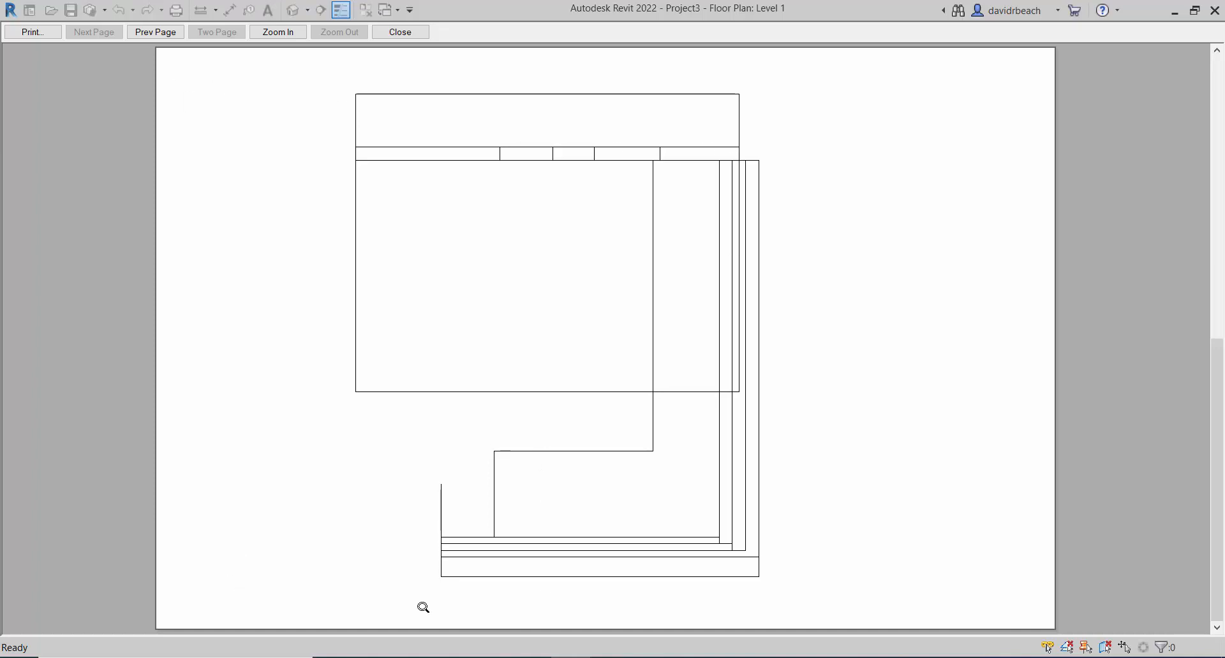
Print the previewed floor plan to a PDF named Plan in the 201-21 folder.
{"action": "left_click", "coordinate": [38, 35]}
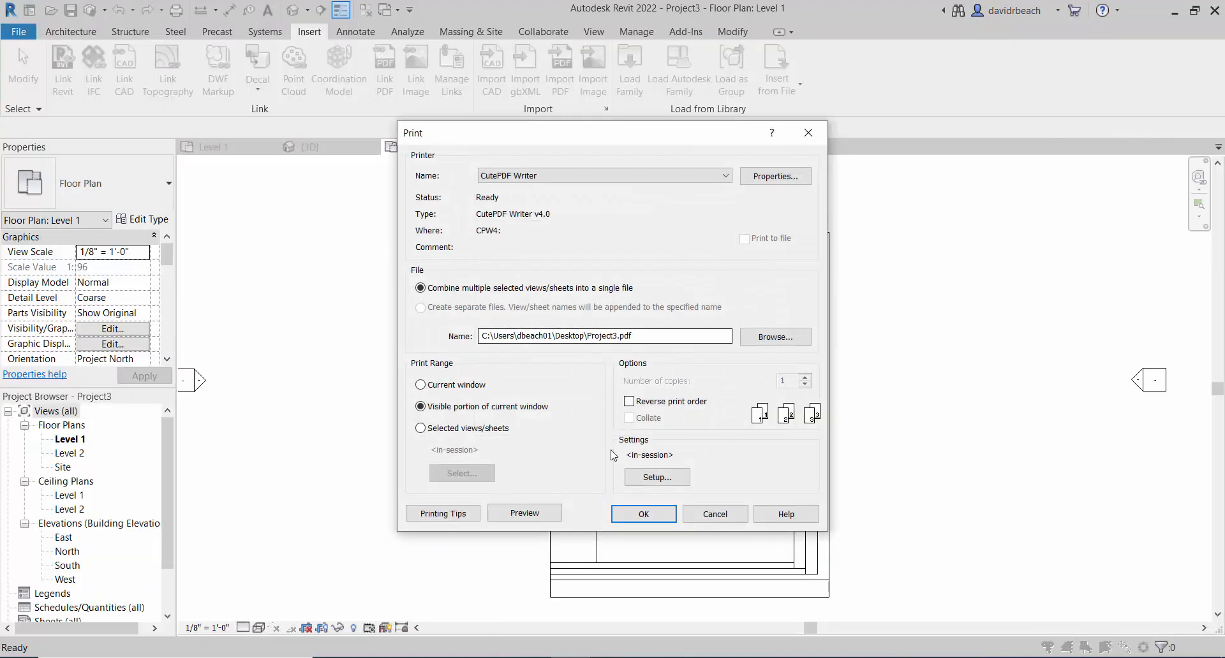
{"action": "left_click", "coordinate": [615, 472]}
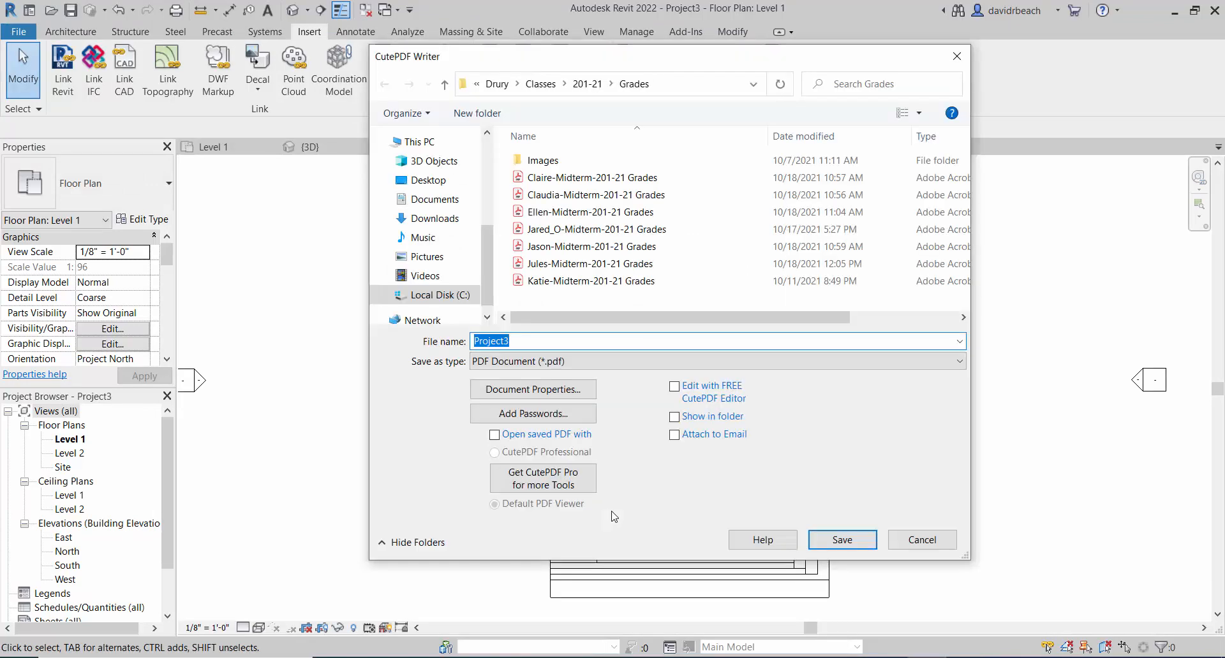
{"action": "left_click", "coordinate": [588, 86]}
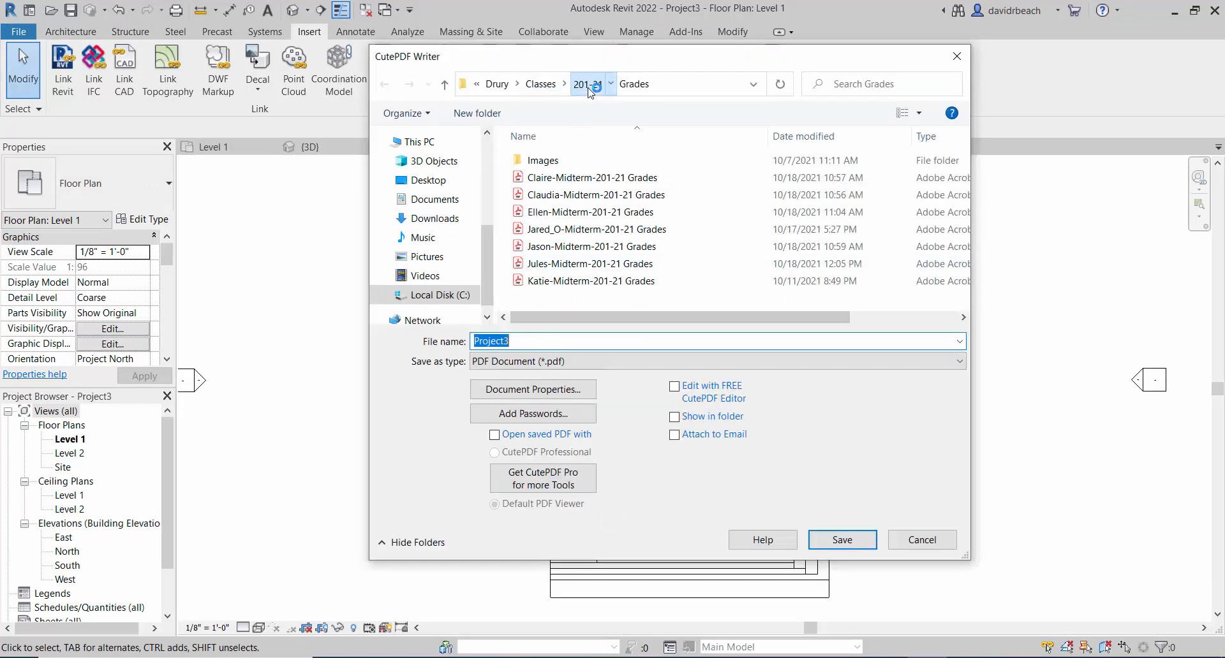
{"action": "type", "text": "Plan"}
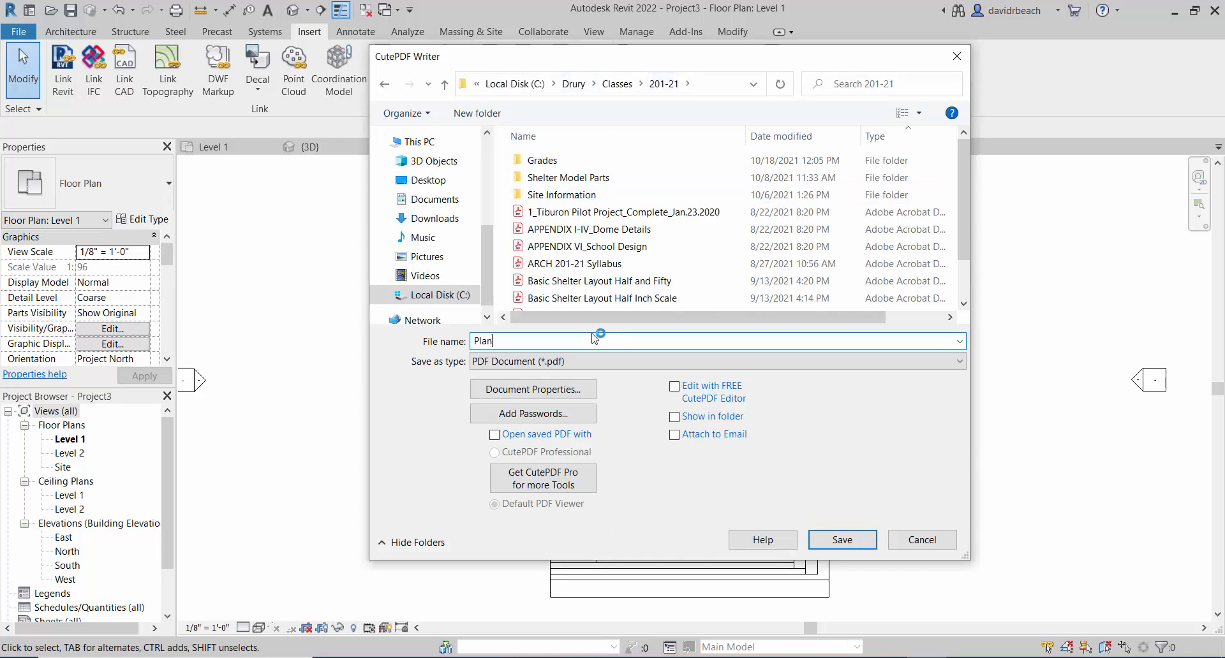
{"action": "key", "text": "Return"}
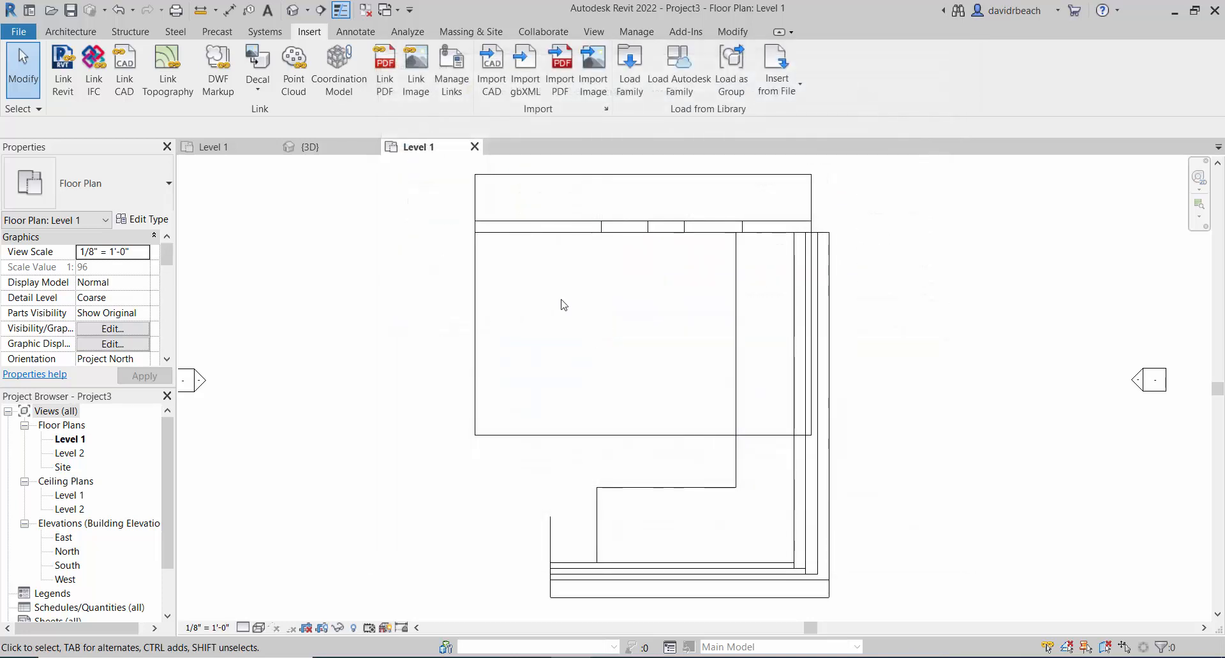